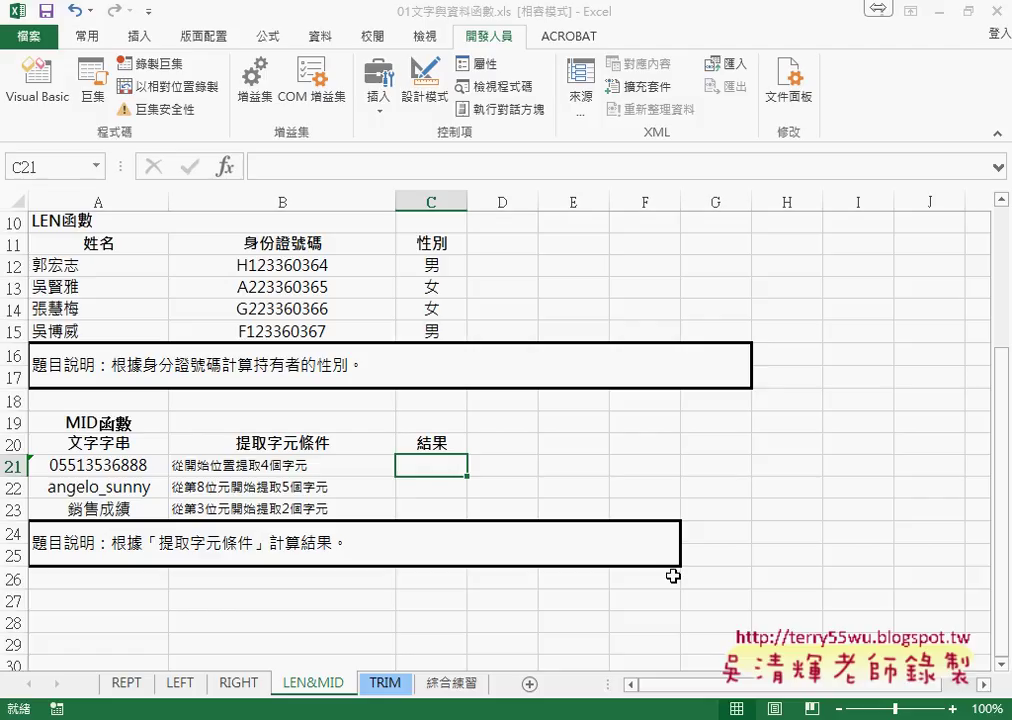
Step: Enter =MID(A21,1,4) in C21 through the Function Arguments dialog (Text A21, Start_num 1, Num_chars 4)
left_click(225, 167)
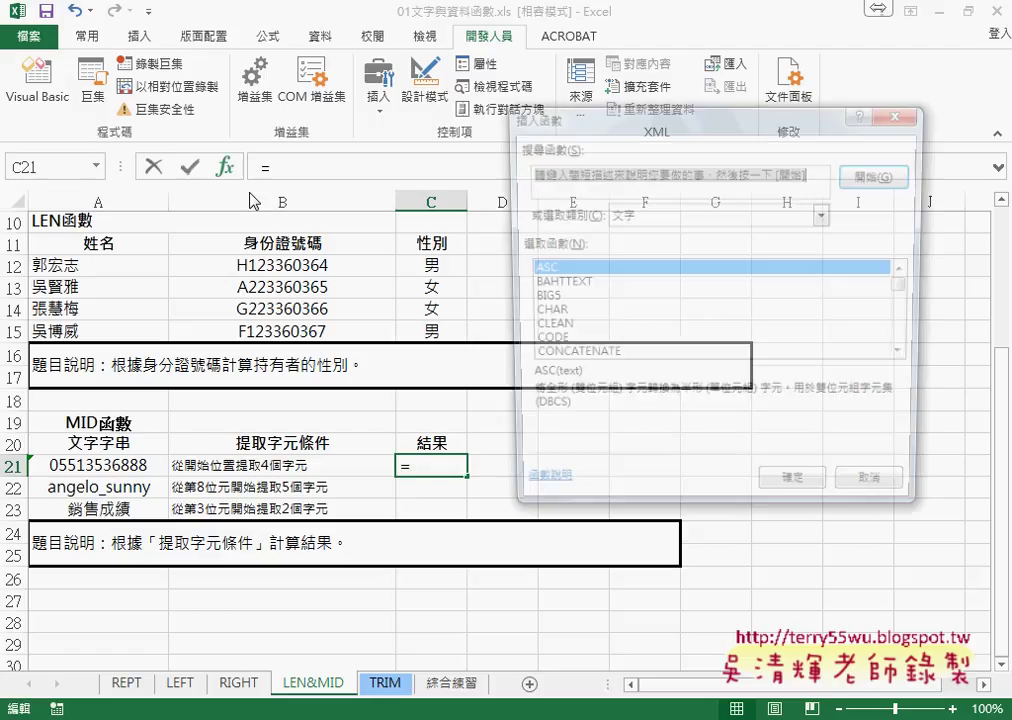
scroll(912, 305, "down", 1)
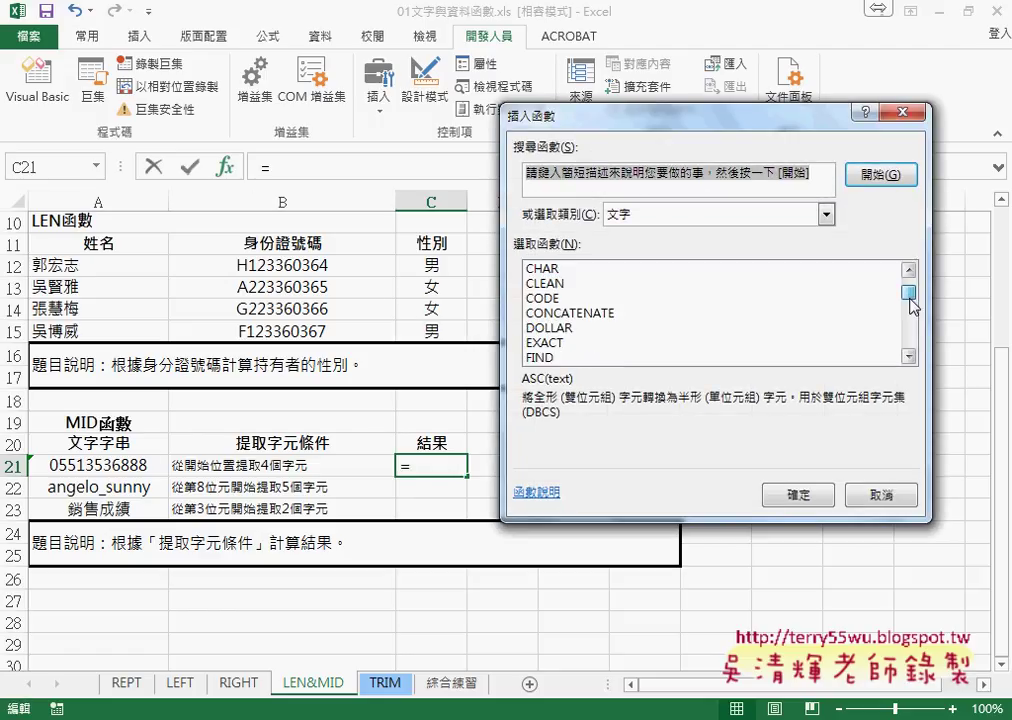
left_click_drag(910, 301, 911, 322)
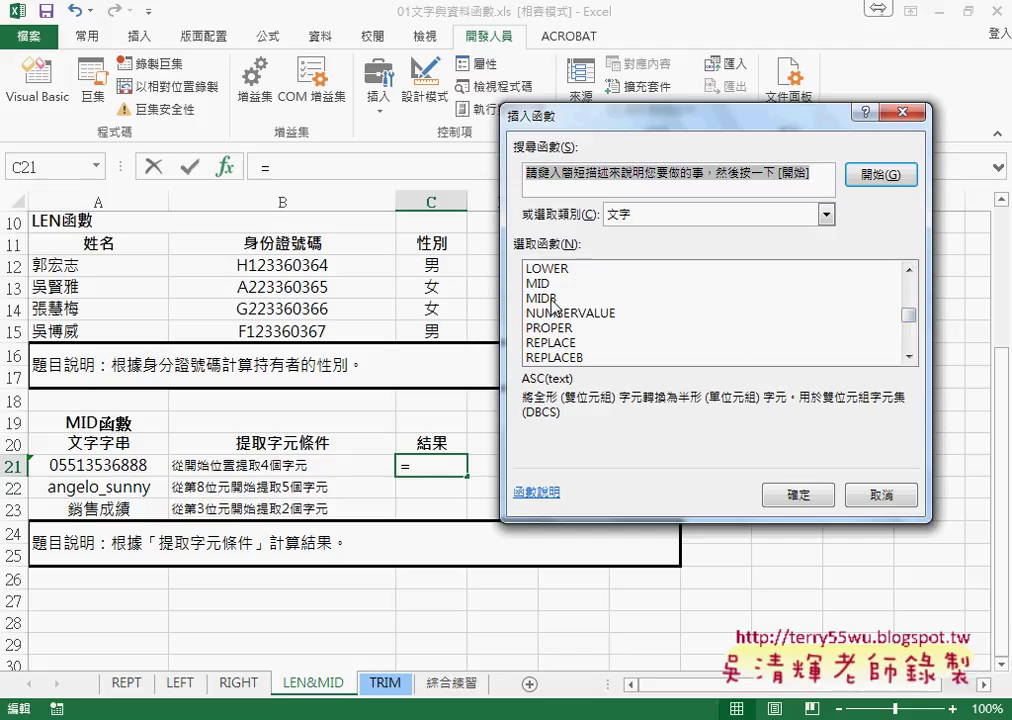
left_click(537, 284)
left_click(797, 495)
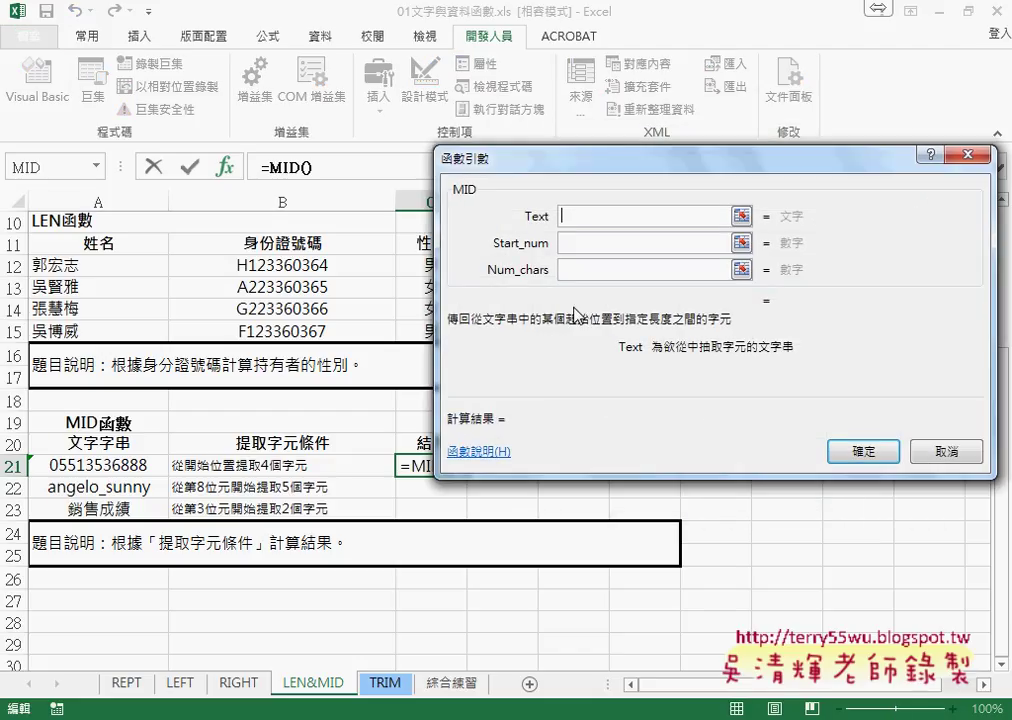
left_click(95, 466)
left_click(614, 244)
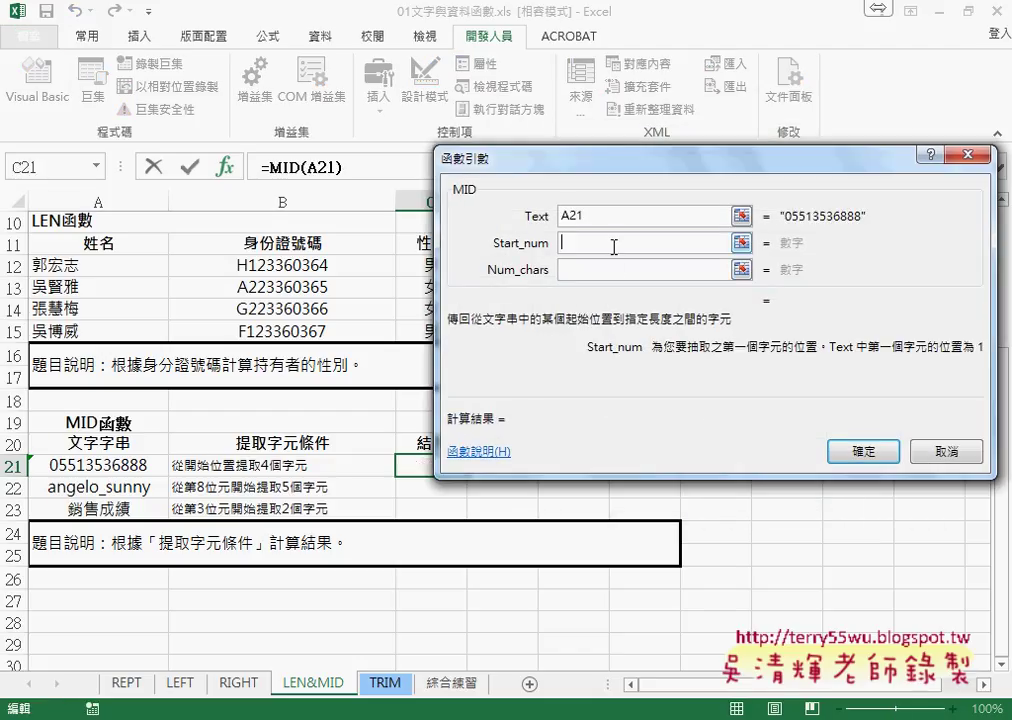
type("1")
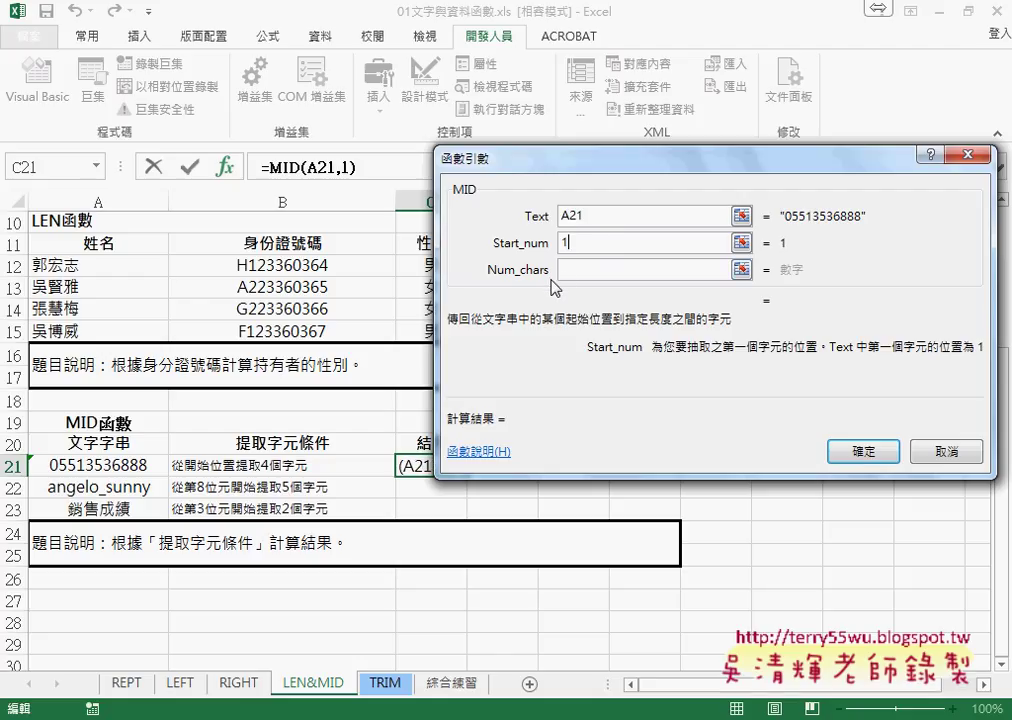
left_click(558, 273)
type("4")
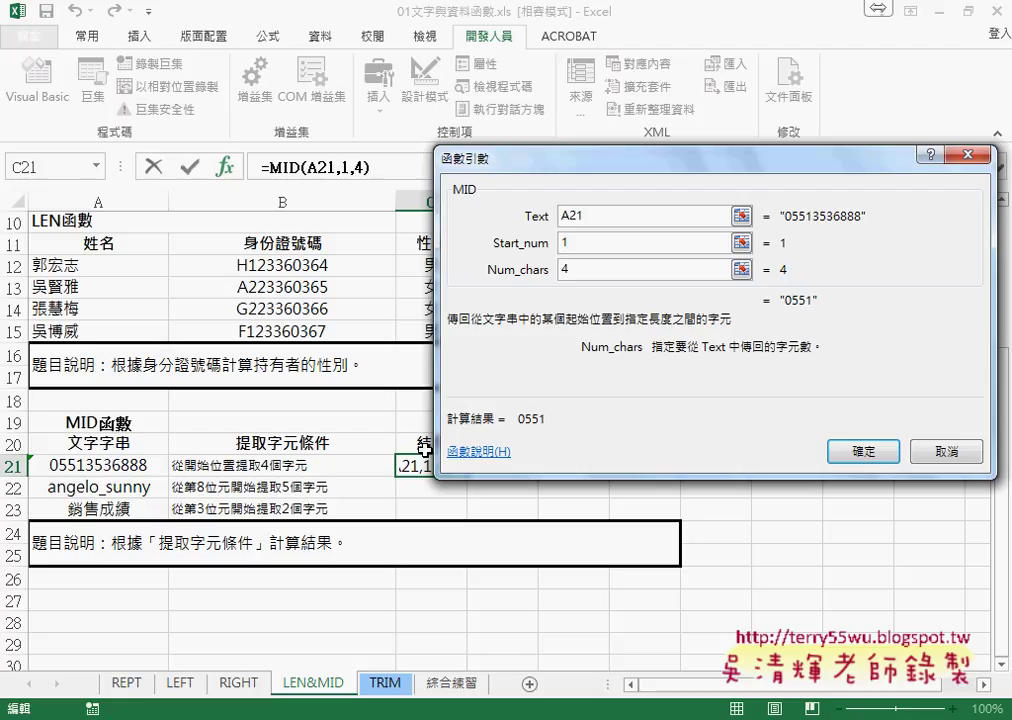
left_click(876, 452)
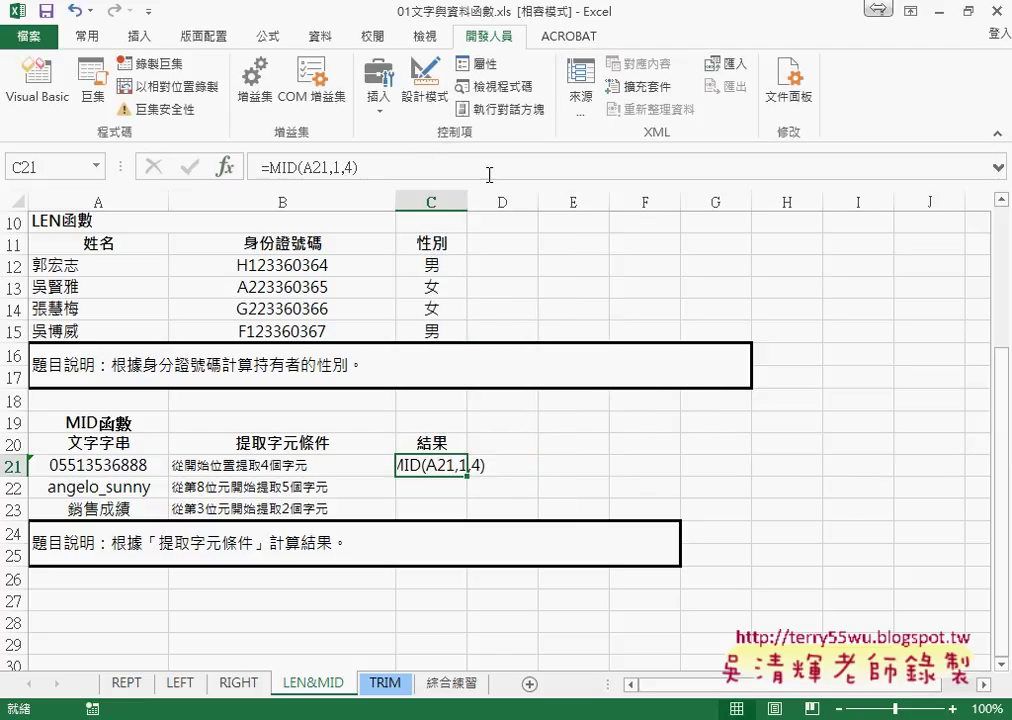
Step: Widen column C and set C21 to General format, then recommit the formula to display 0551
left_click_drag(467, 202, 505, 202)
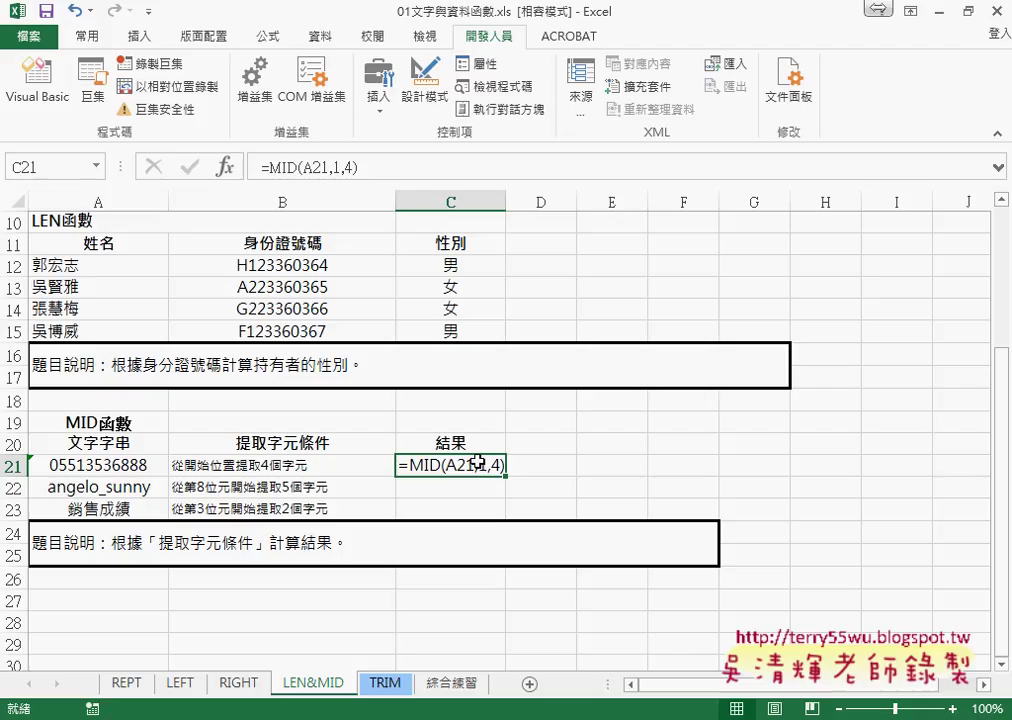
right_click(479, 466)
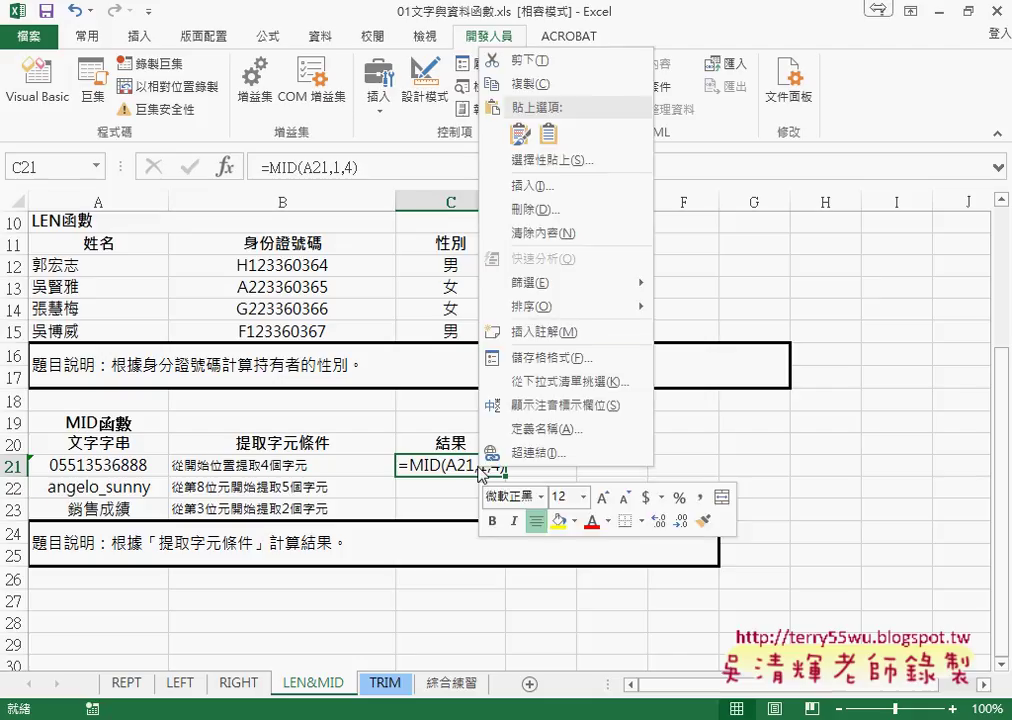
left_click(541, 368)
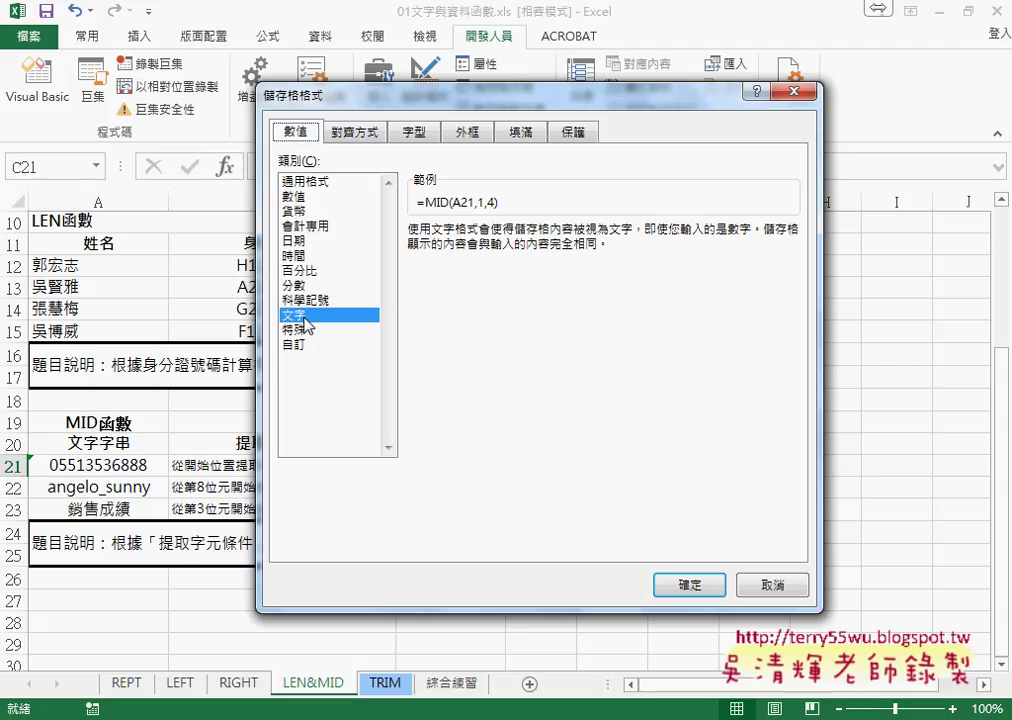
left_click(314, 182)
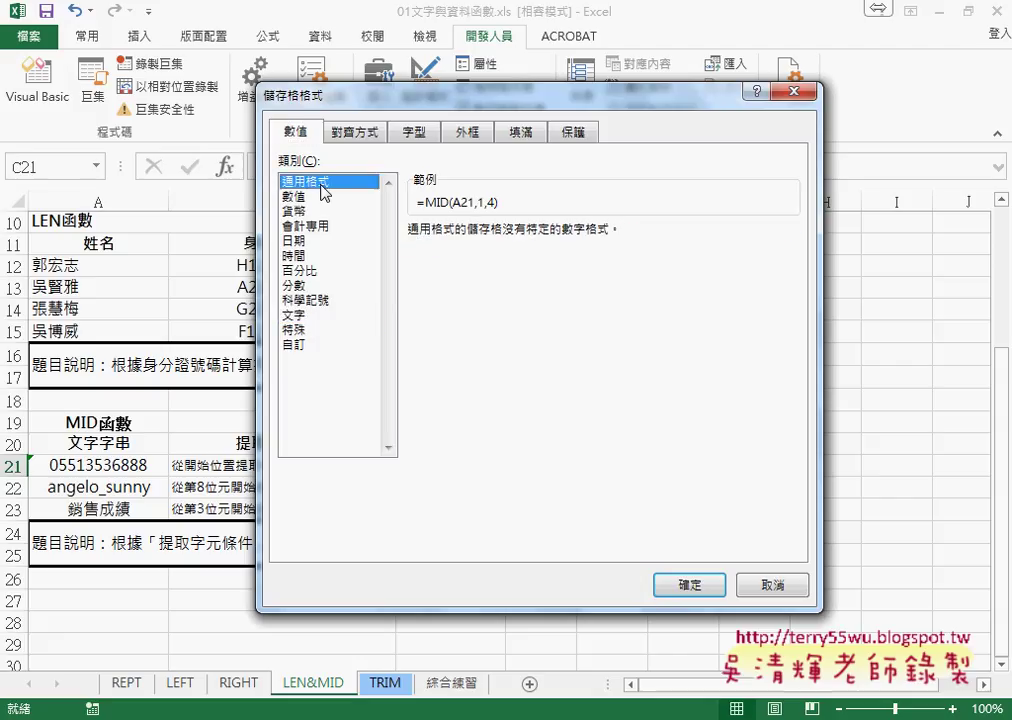
left_click(695, 588)
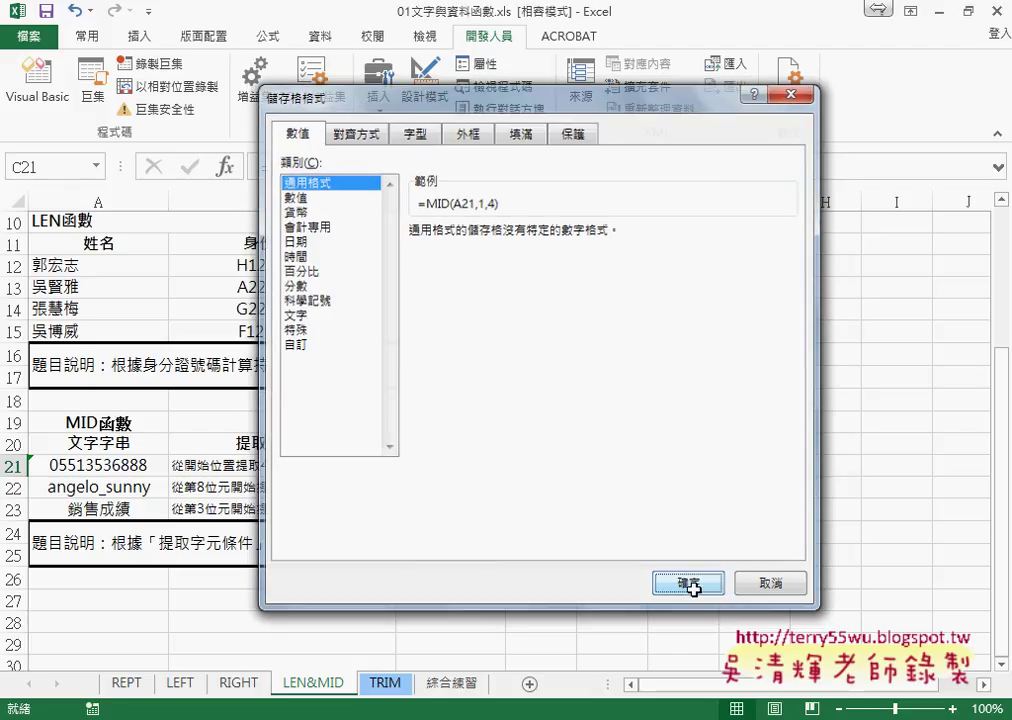
left_click(281, 167)
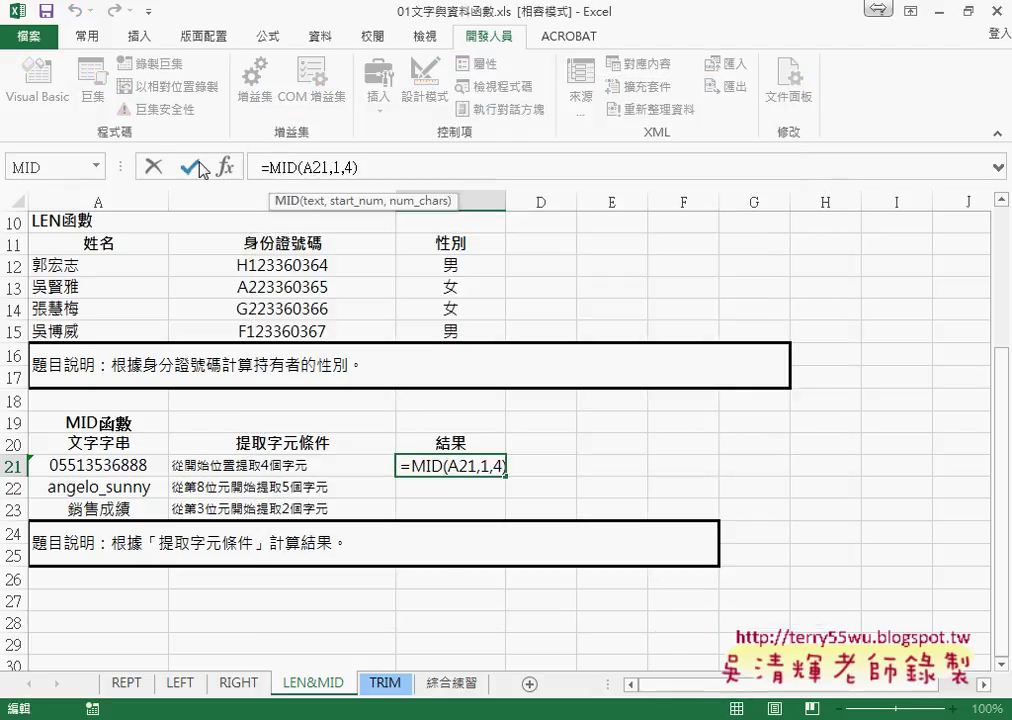
left_click(191, 168)
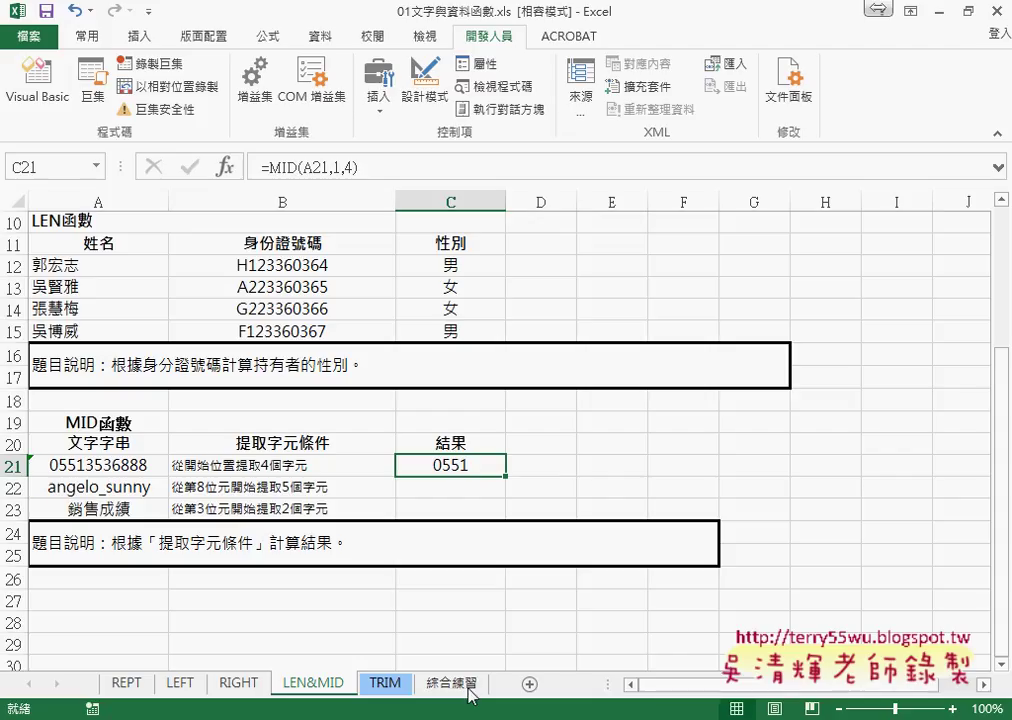
Step: Inspect C21's Text number format without applying it, then go to the 綜合練習 sheet
right_click(465, 472)
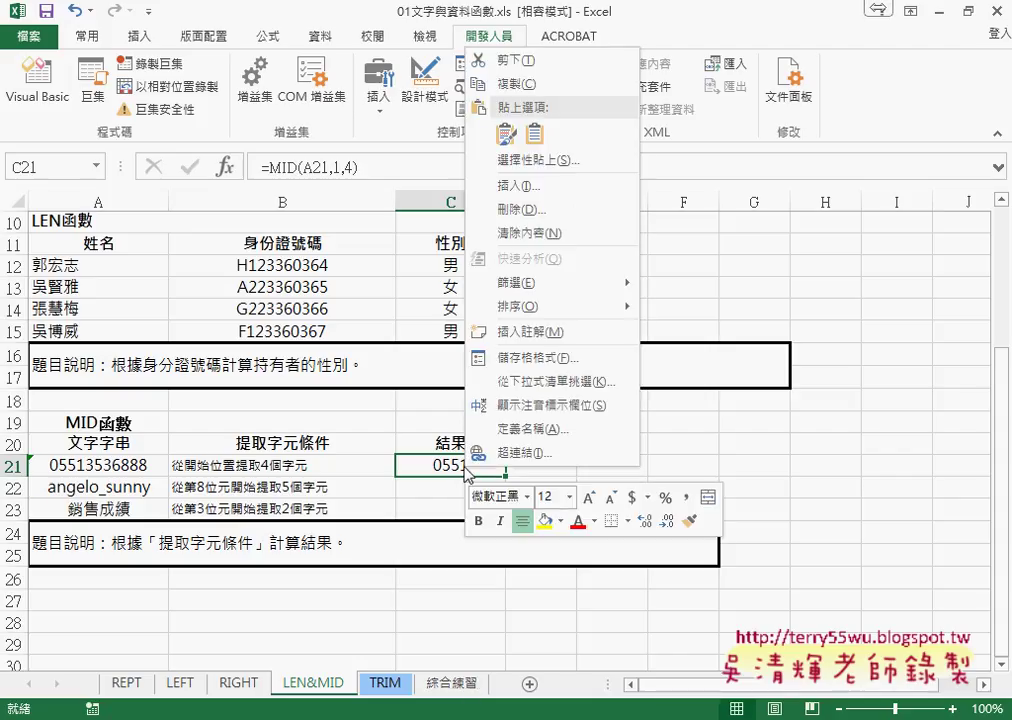
left_click(540, 358)
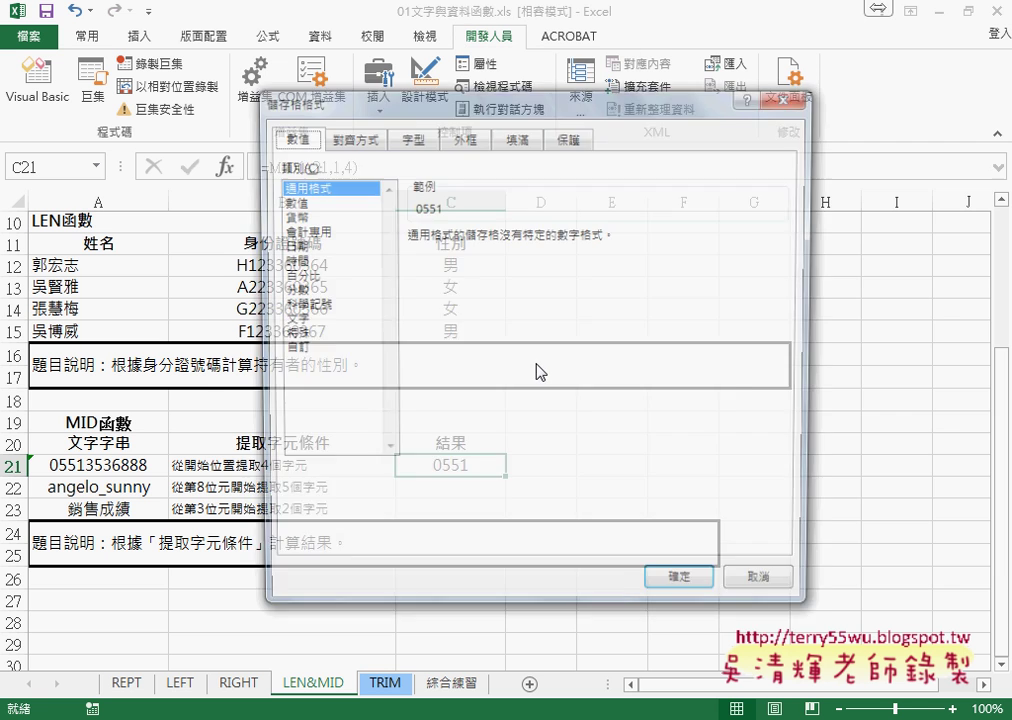
left_click_drag(440, 104, 716, 102)
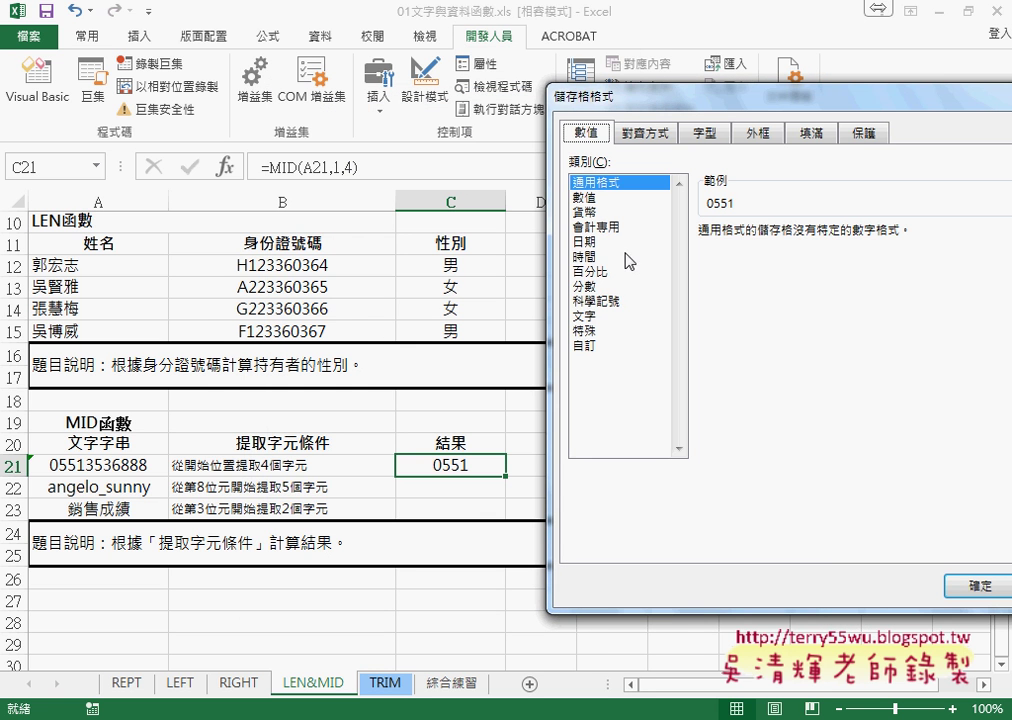
left_click(586, 318)
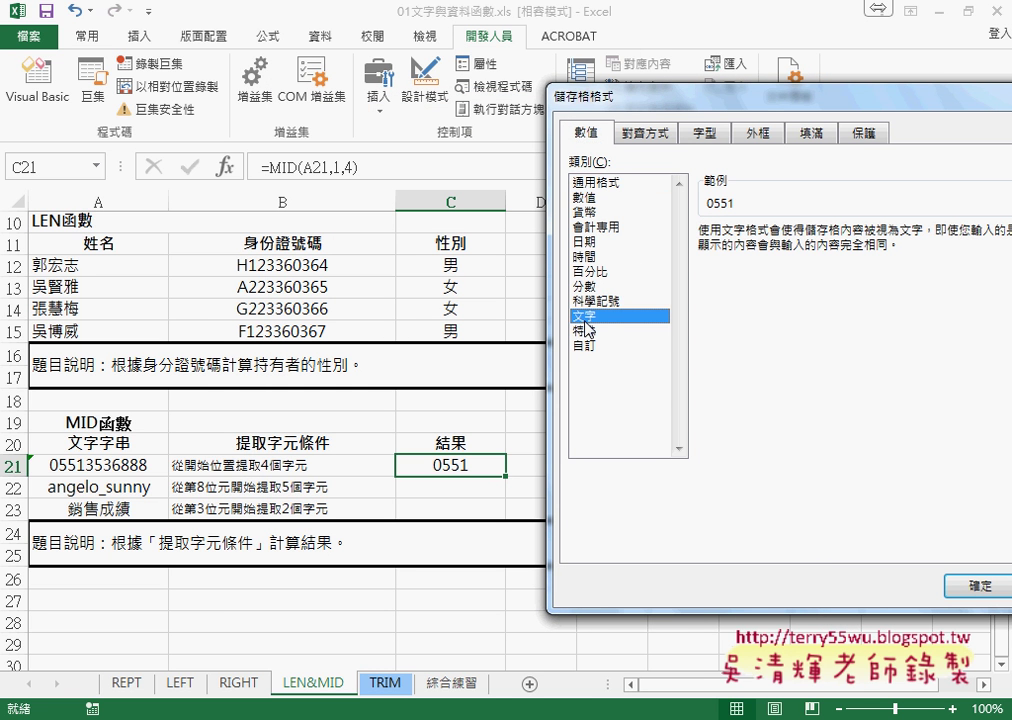
left_click_drag(775, 106, 471, 96)
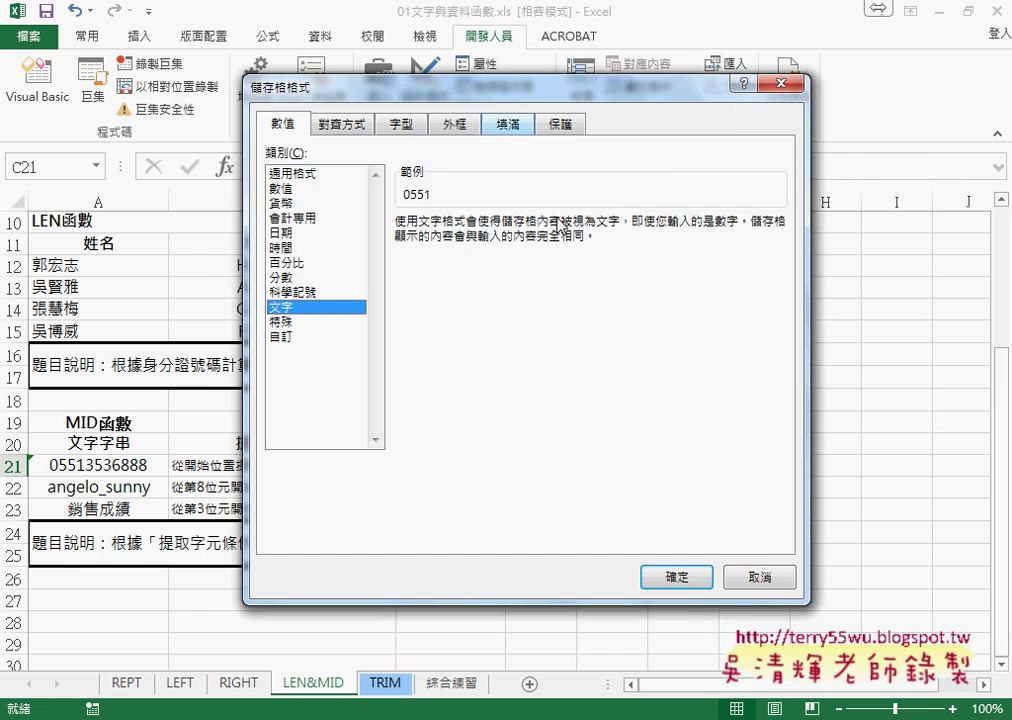
left_click(778, 592)
left_click(452, 683)
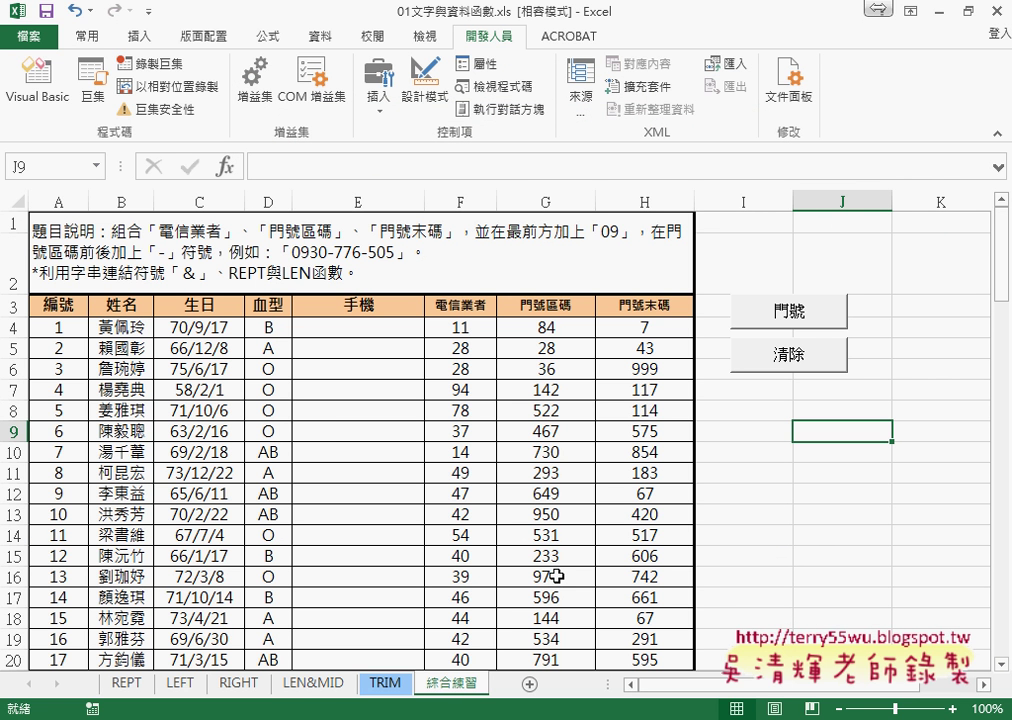
left_click(358, 332)
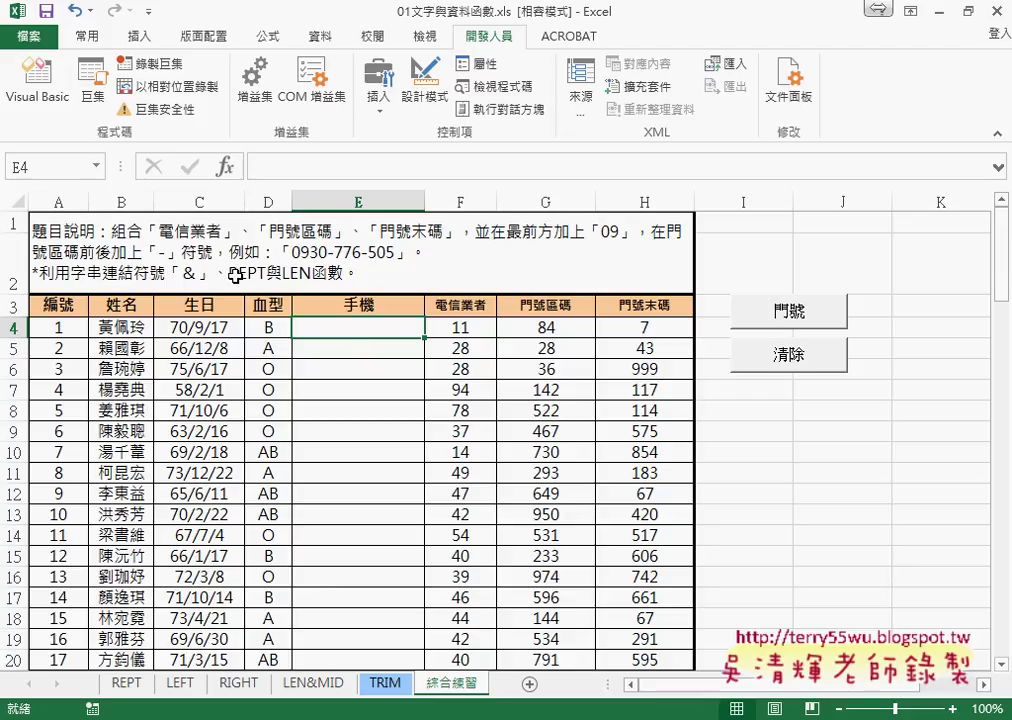
left_click(465, 328)
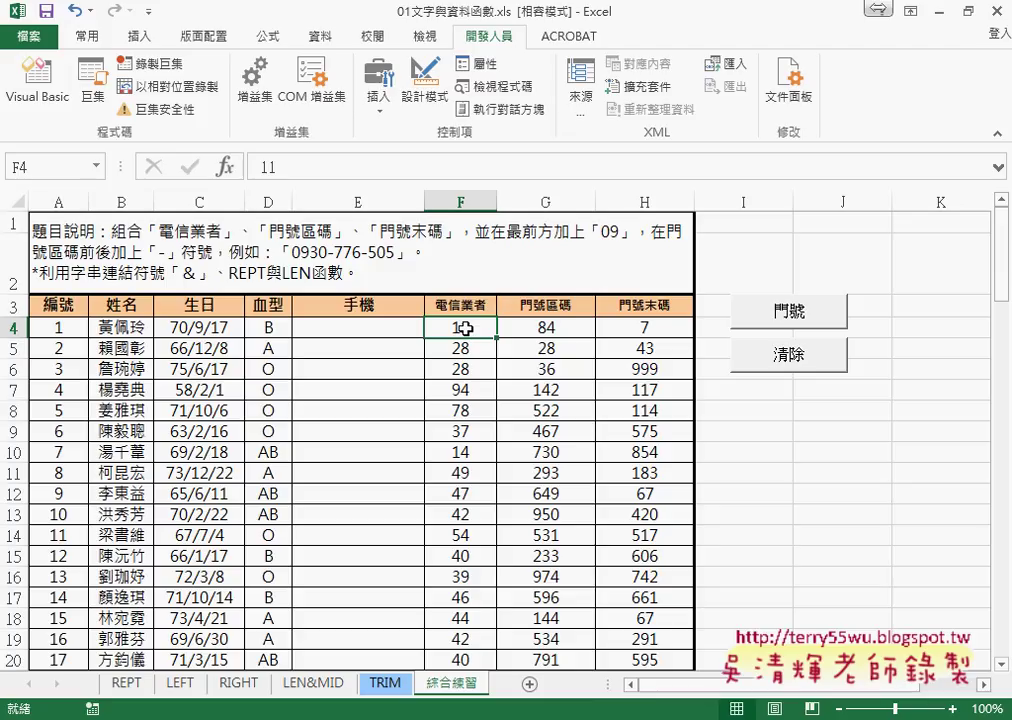
left_click(775, 322)
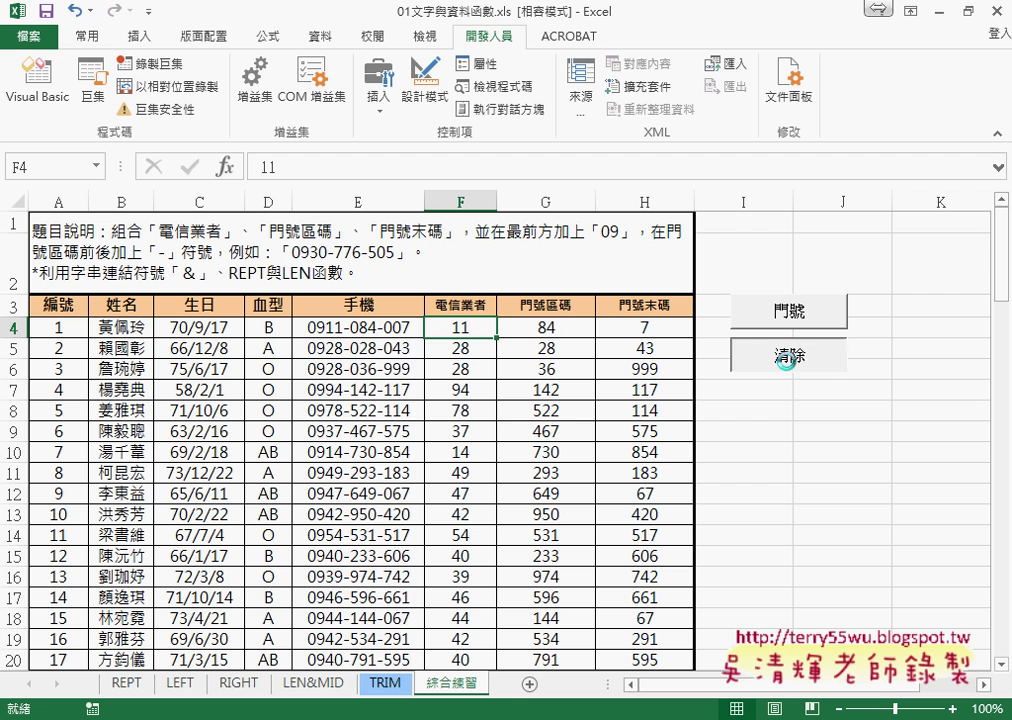
left_click(789, 364)
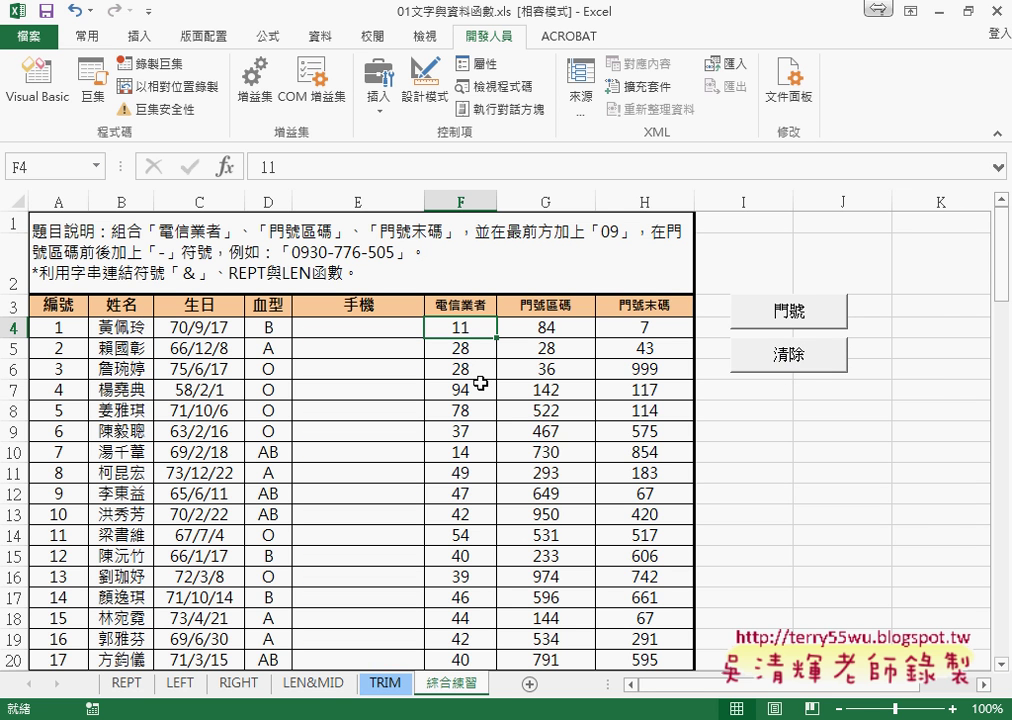
left_click(372, 327)
Step: Choose the user-defined 手機 function for E4 from the Insert Function list
left_click(238, 170)
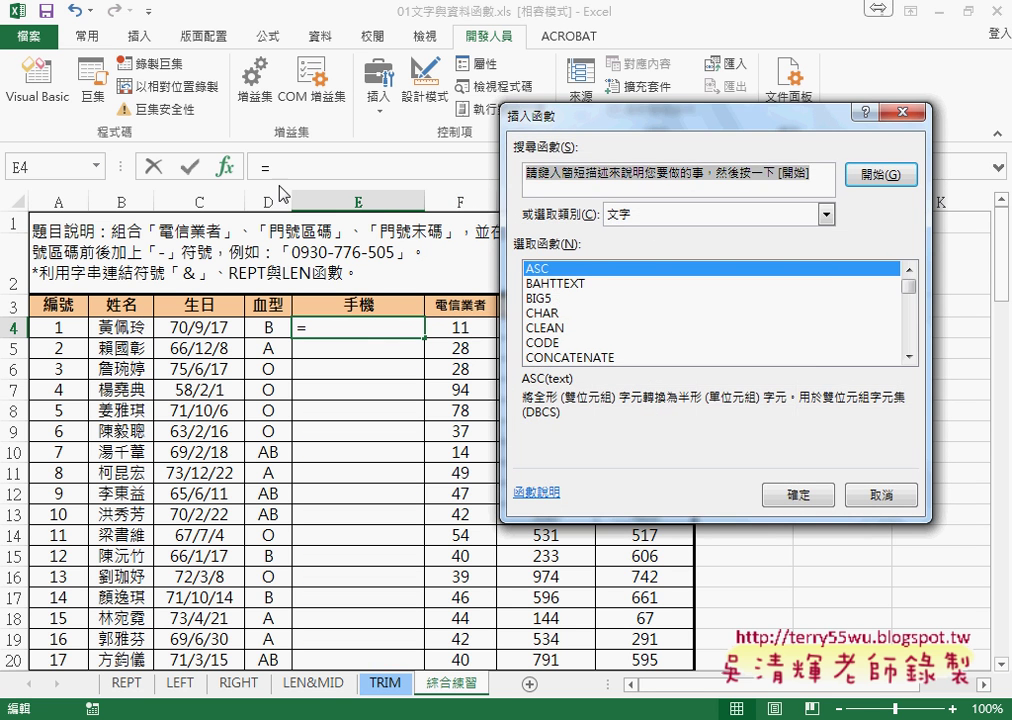
left_click(826, 214)
left_click(683, 397)
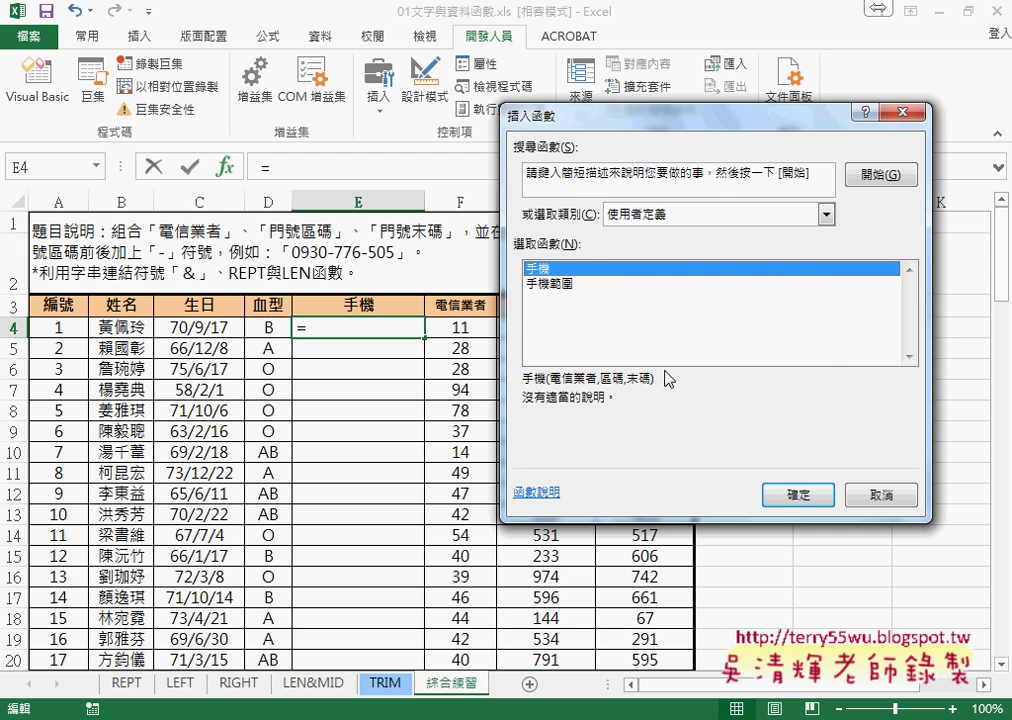
left_click_drag(586, 120, 714, 120)
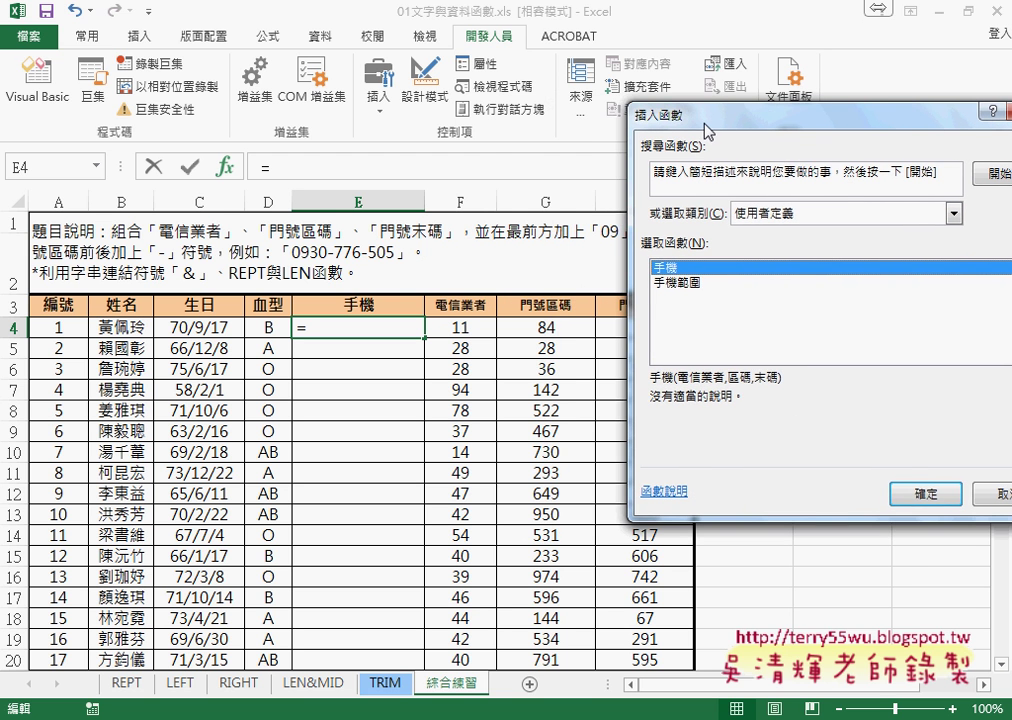
left_click(905, 494)
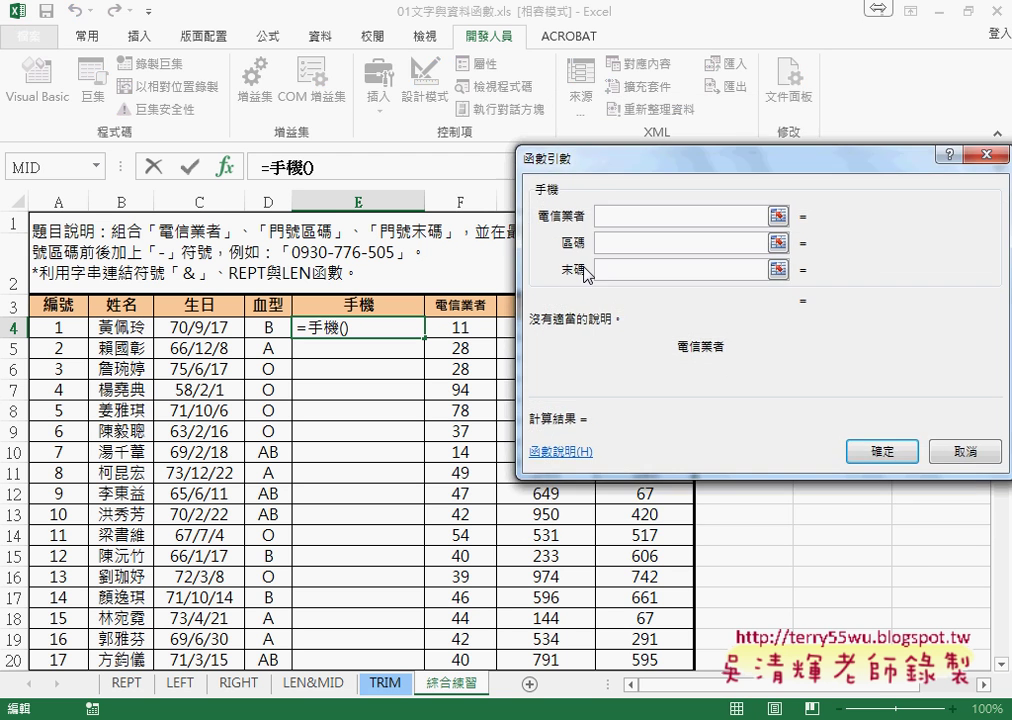
left_click(447, 328)
key("Tab")
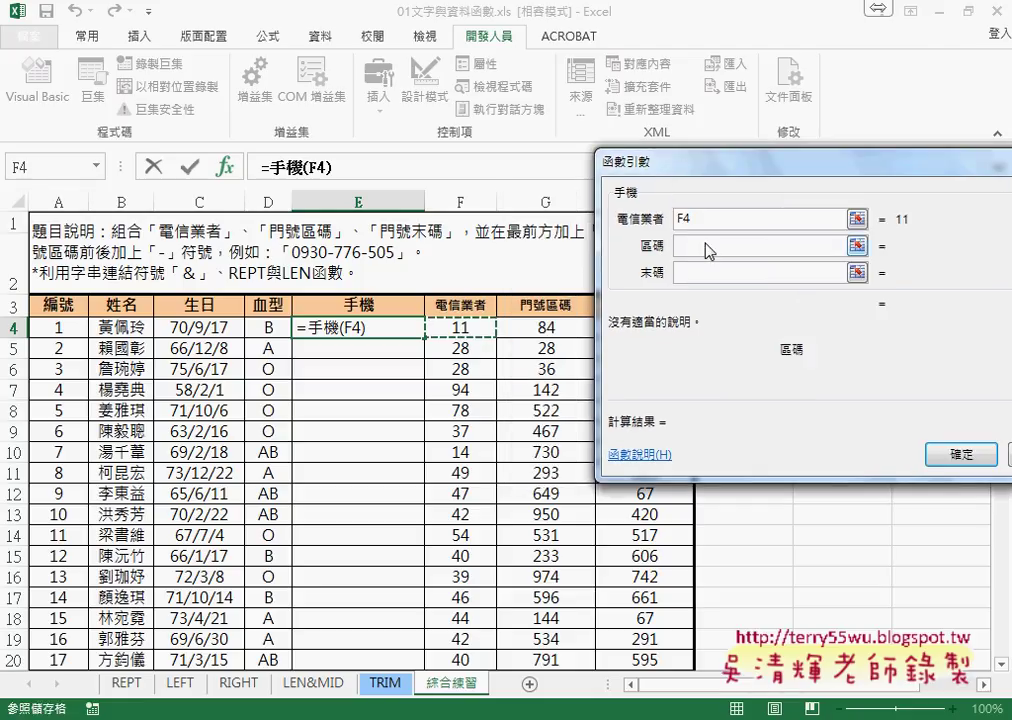
left_click(550, 329)
left_click_drag(668, 183, 736, 183)
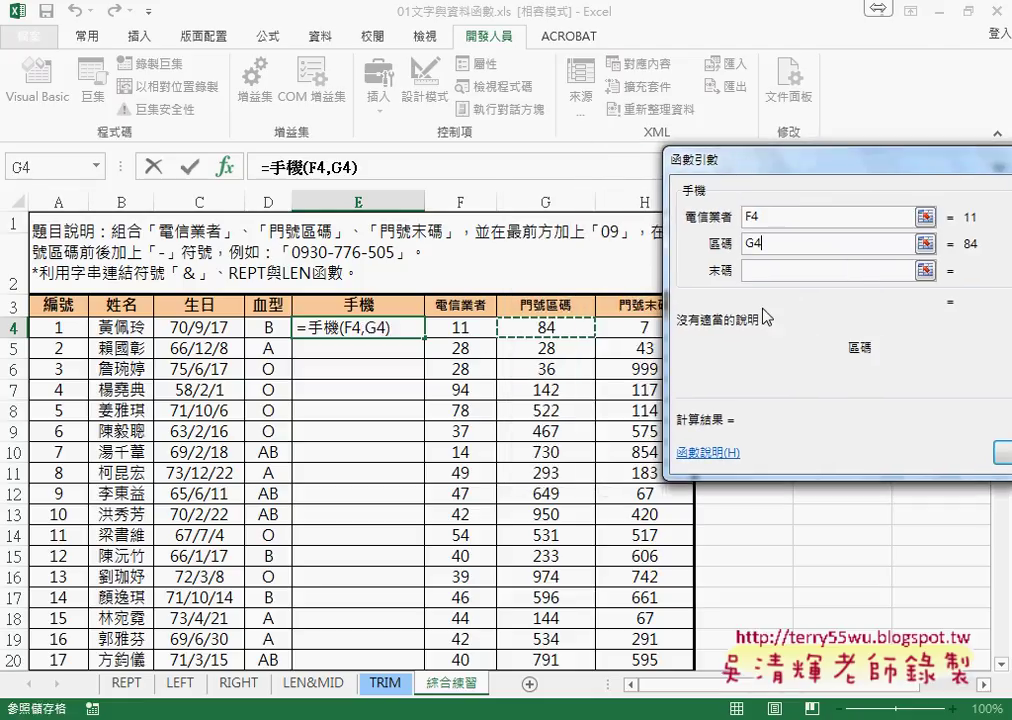
key("Tab")
left_click(637, 329)
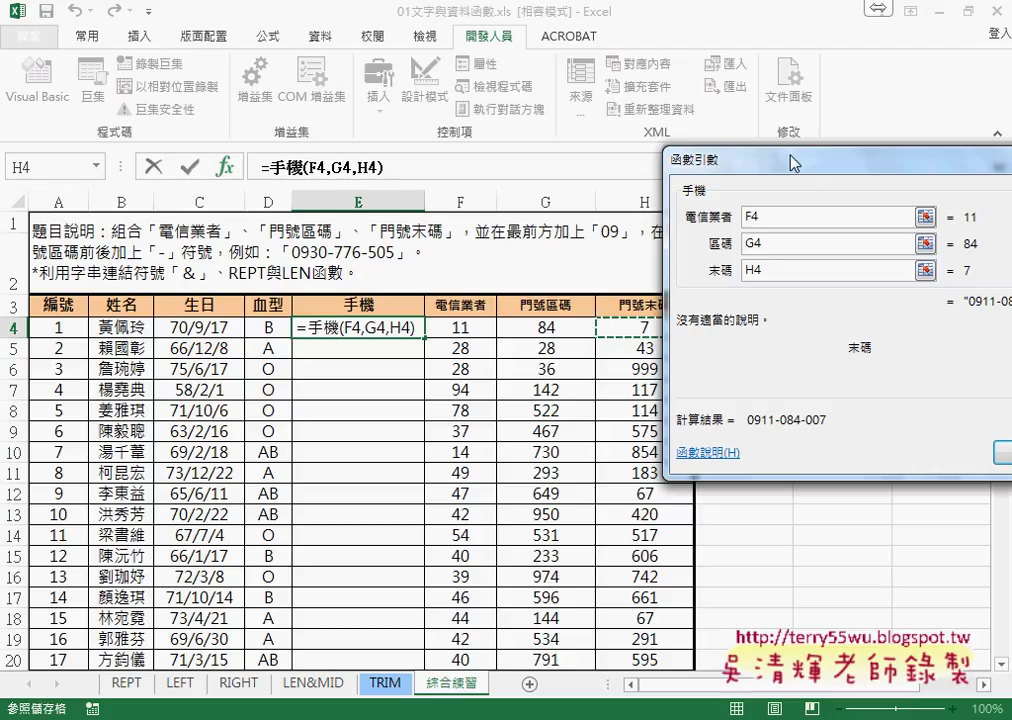
left_click_drag(788, 162, 696, 162)
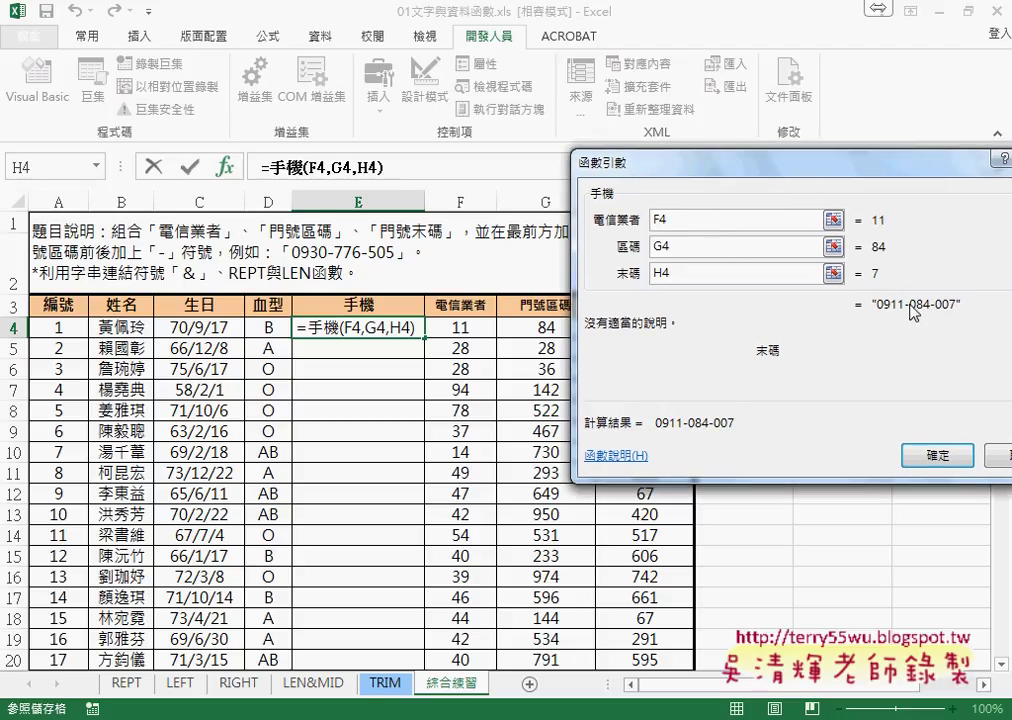
left_click(938, 456)
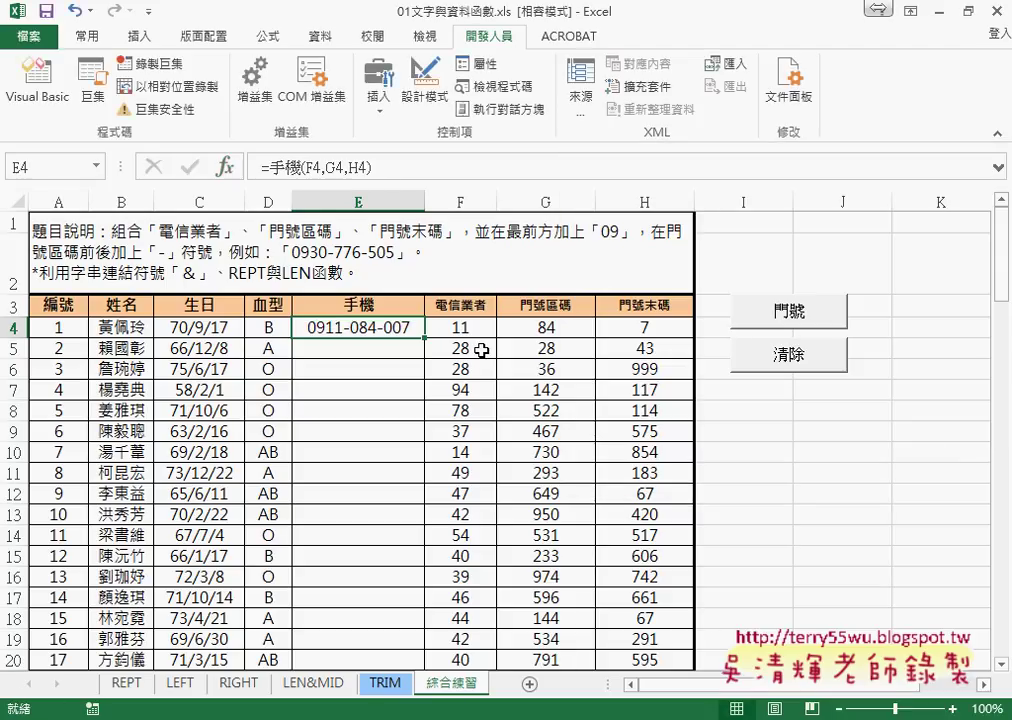
Step: Fill E4's 手機 formula down the column, then delete the results from E4:E20
double_click(424, 336)
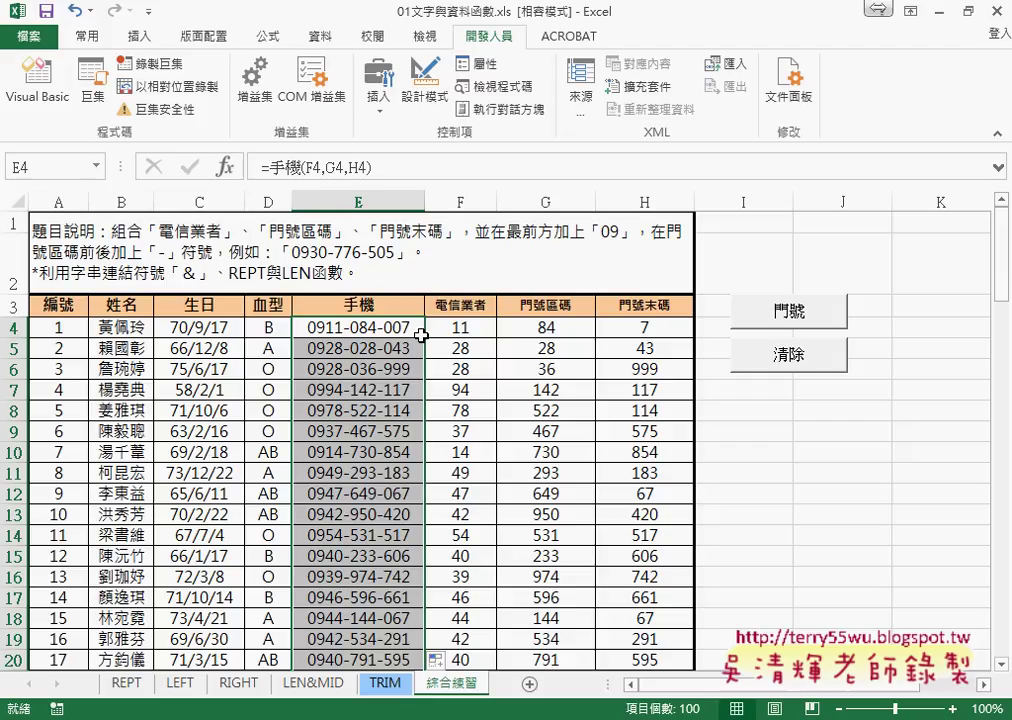
key("Delete")
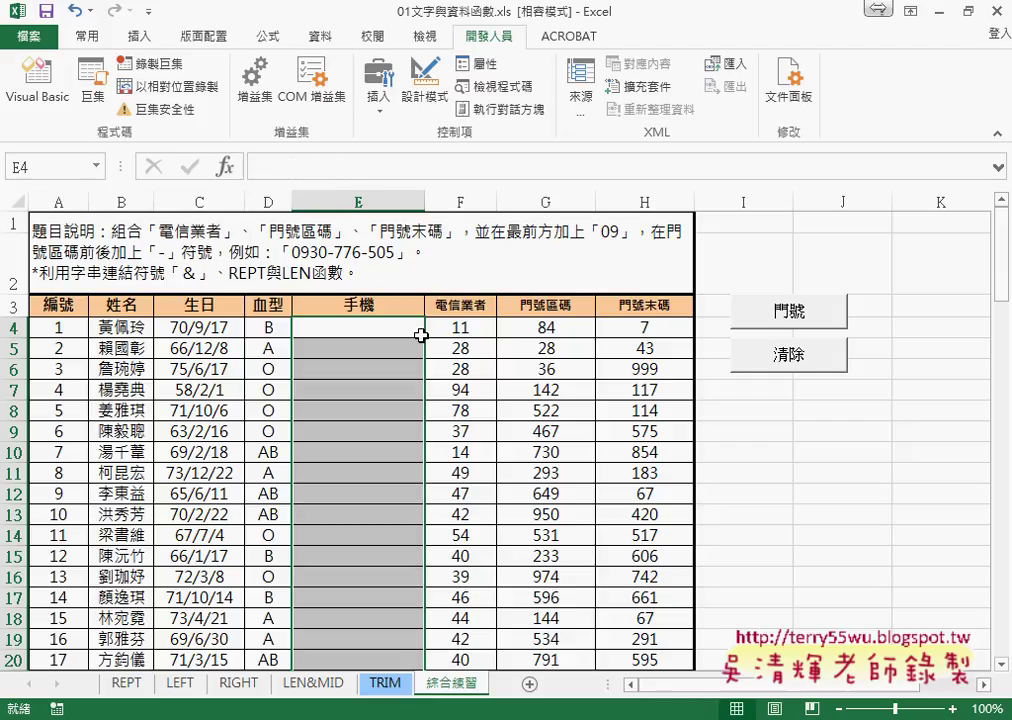
Step: Start a 手機 formula in E4 after looking at 手機範圍, then cancel the unfinished arguments
left_click(417, 329)
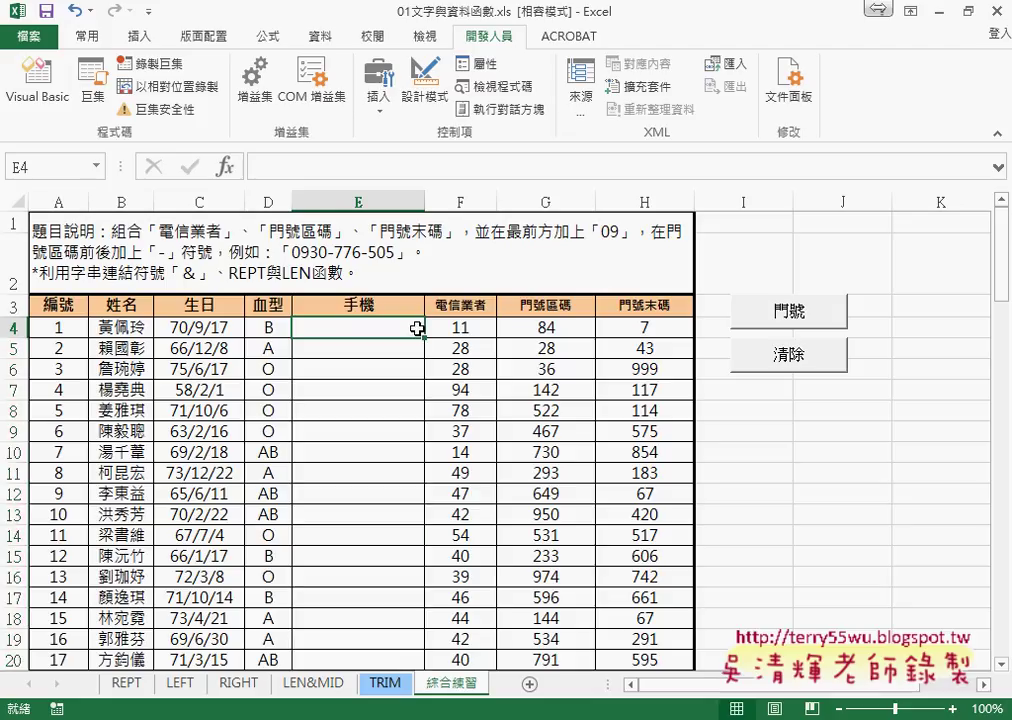
left_click(224, 167)
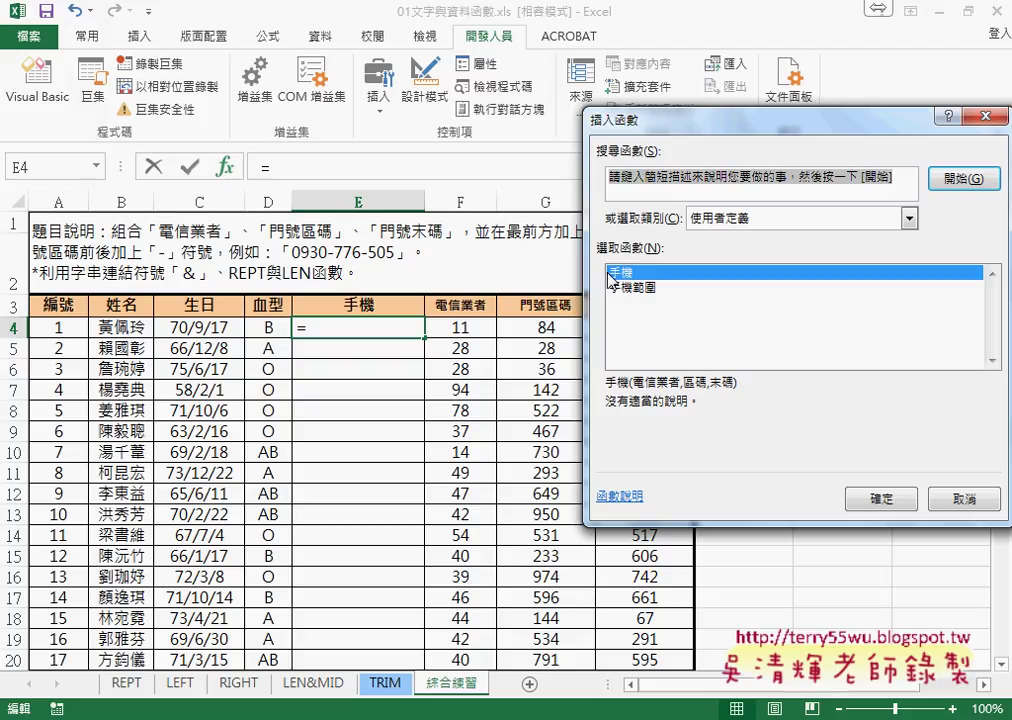
left_click(615, 287)
left_click_drag(683, 125, 533, 360)
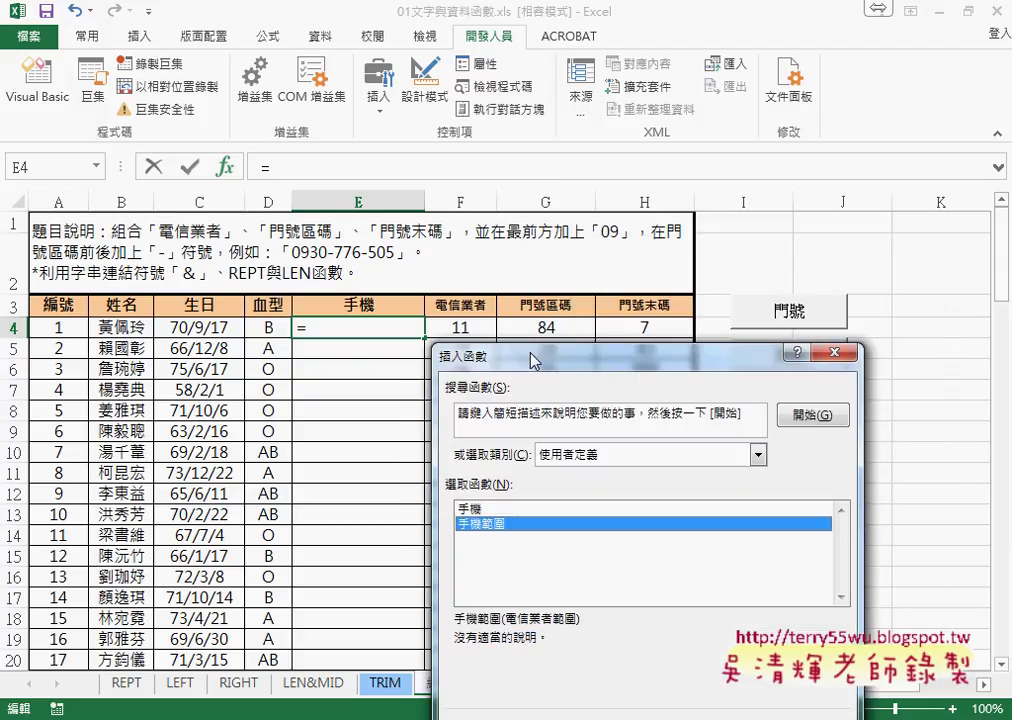
left_click(497, 509)
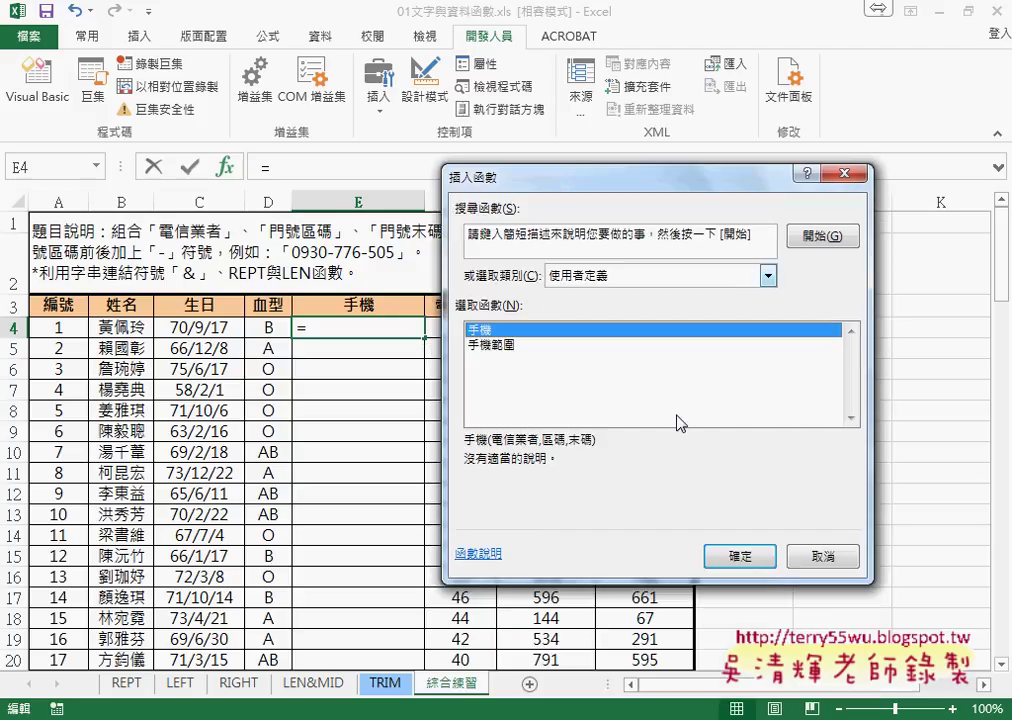
left_click(762, 557)
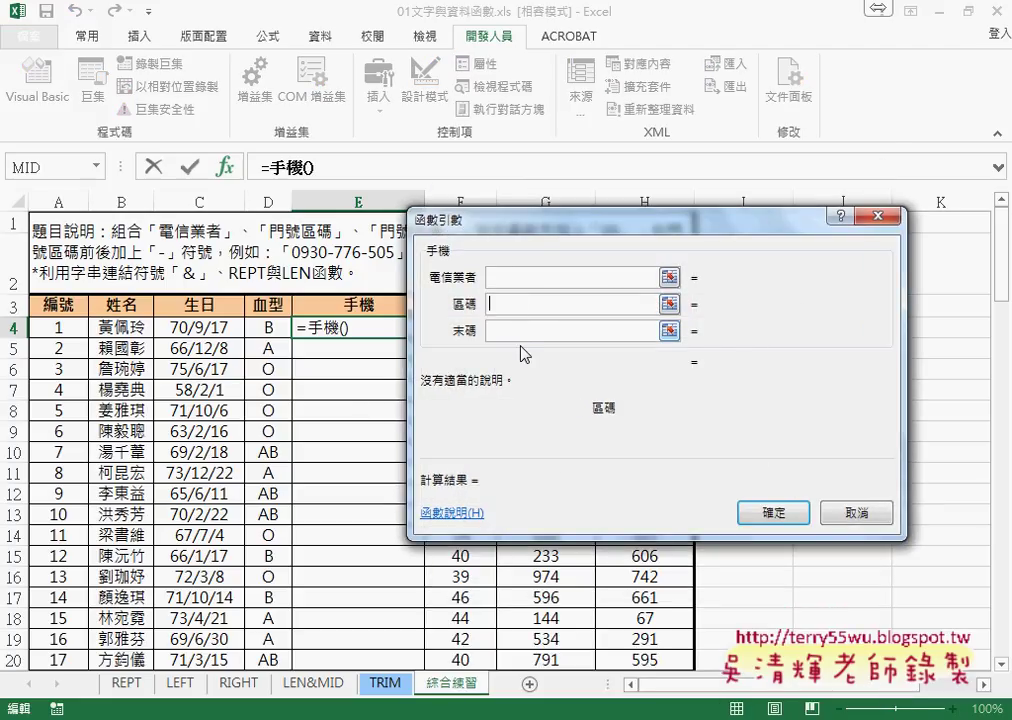
left_click(525, 332)
left_click_drag(690, 250, 640, 406)
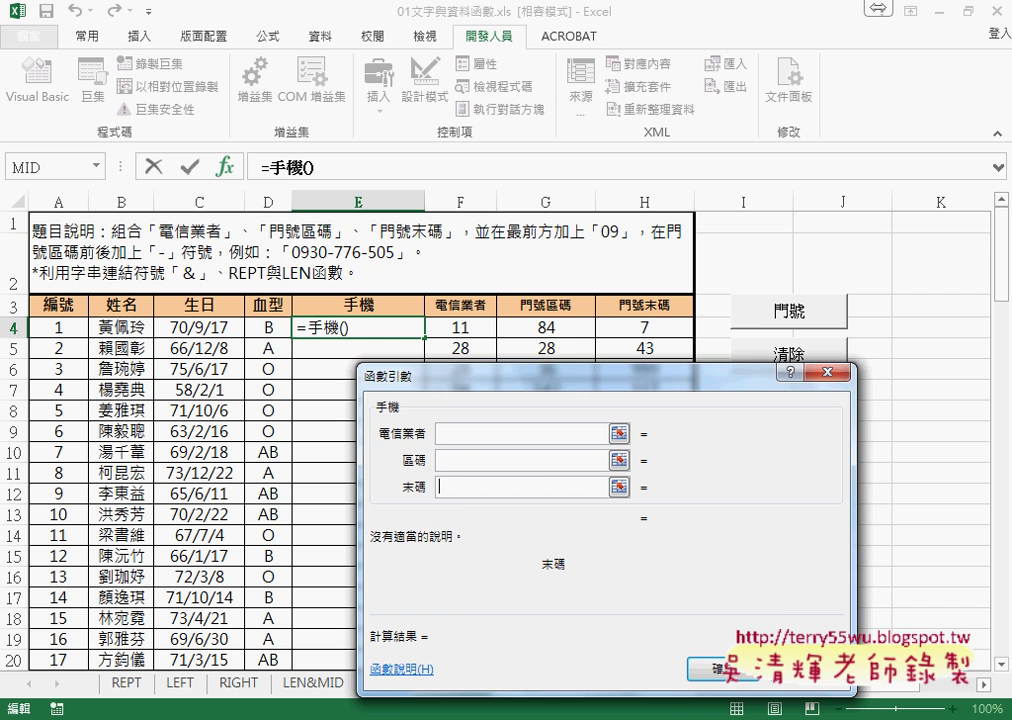
left_click(790, 669)
Step: Enter =手機範圍(F4:H4) in E4 and fill it down to E20
left_click(226, 166)
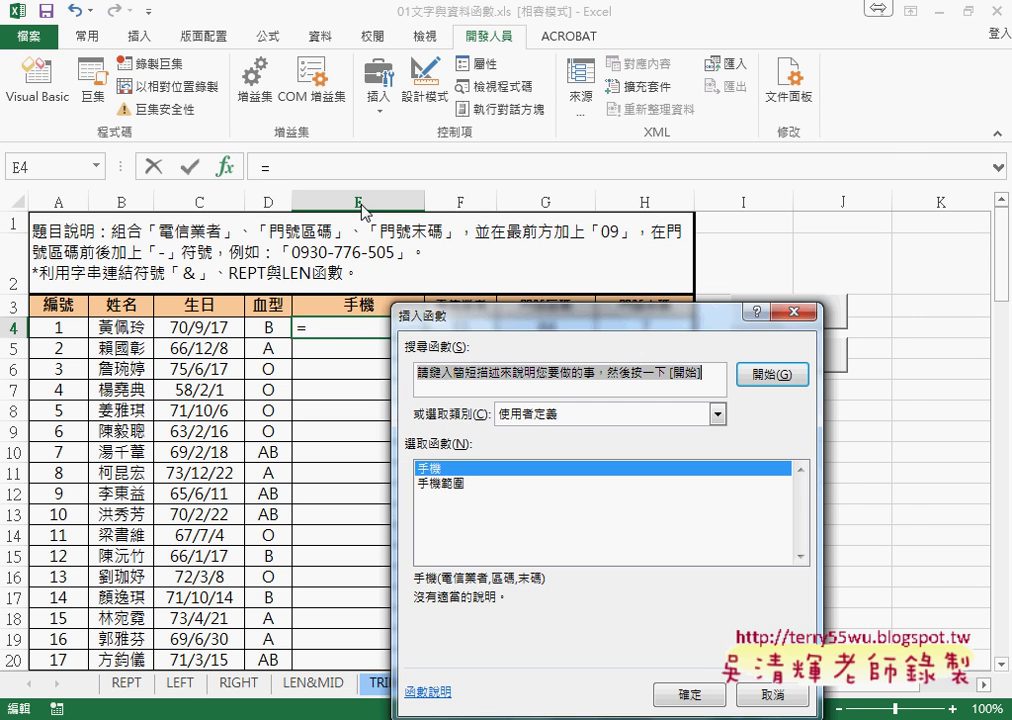
left_click_drag(551, 331, 627, 176)
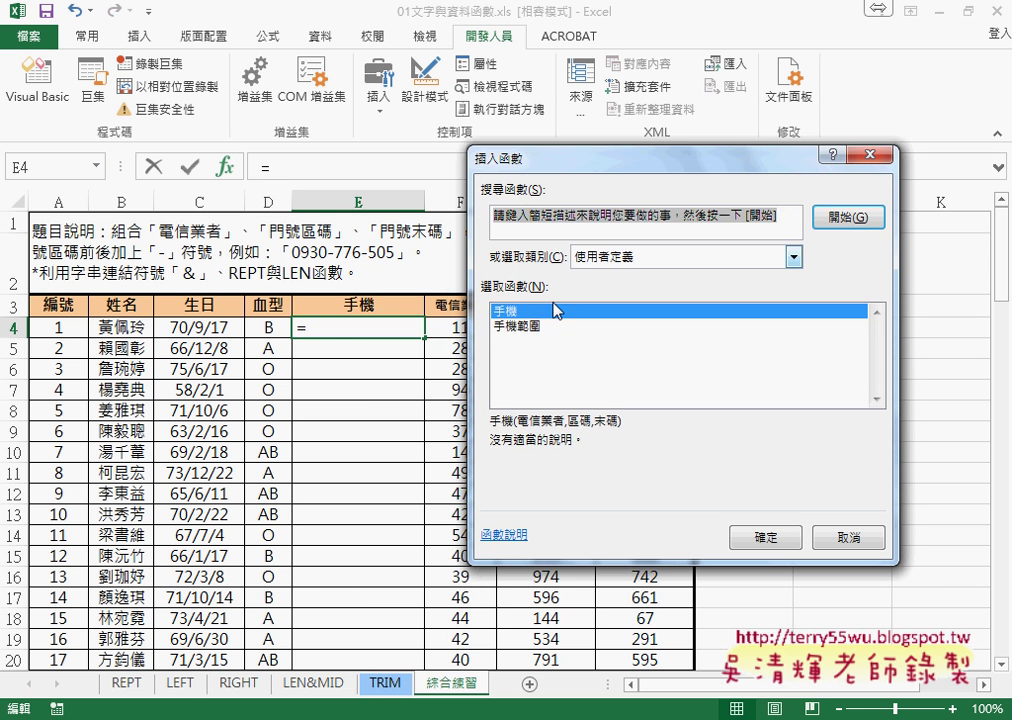
left_click(535, 327)
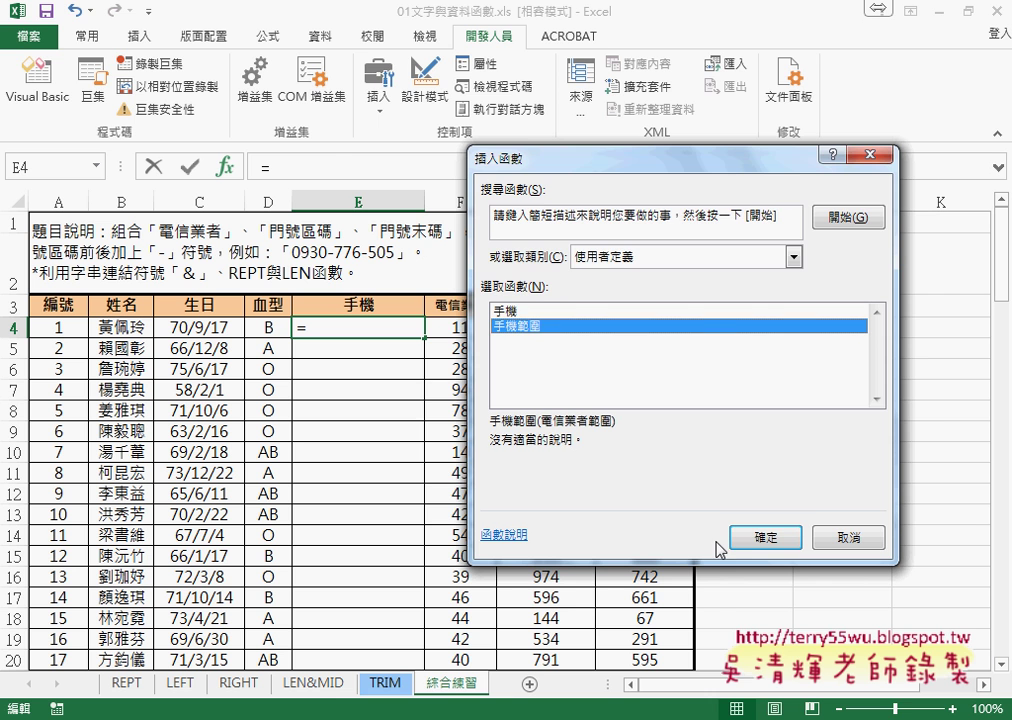
left_click(748, 536)
mouse_move(557, 264)
left_mouse_down()
mouse_move(447, 364)
mouse_move(641, 333)
left_mouse_up()
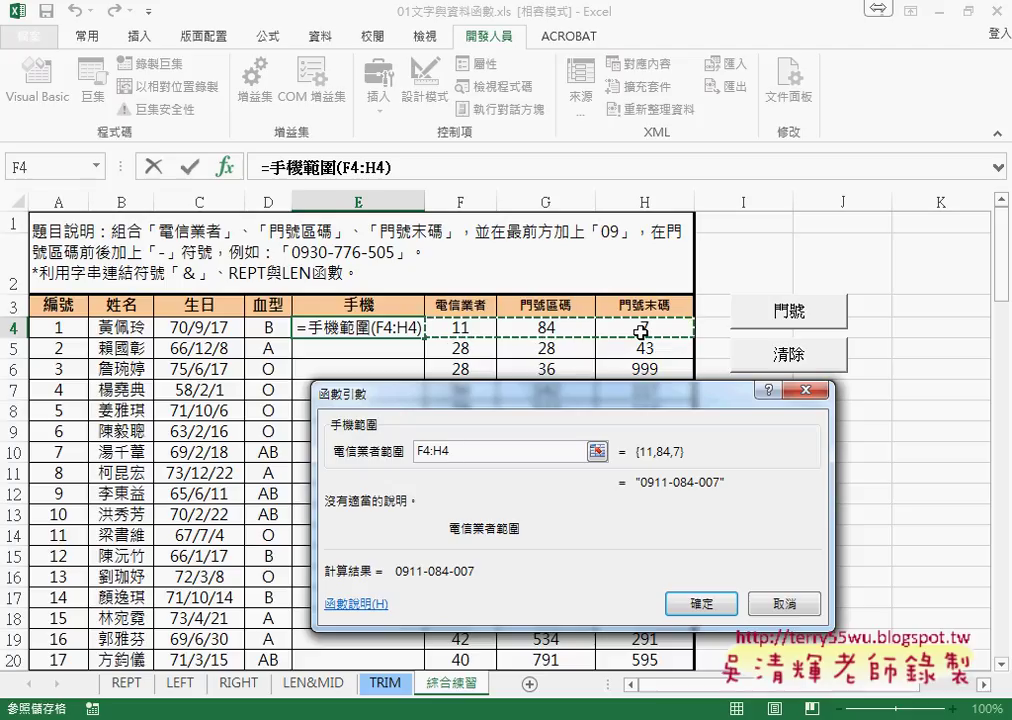
left_click(700, 604)
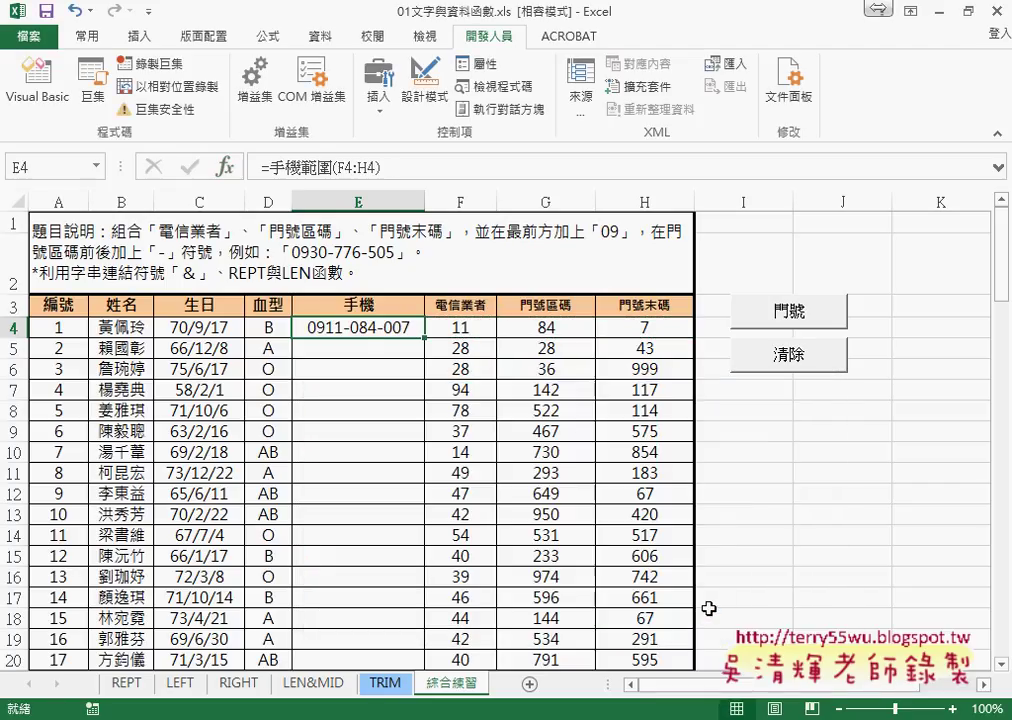
double_click(425, 340)
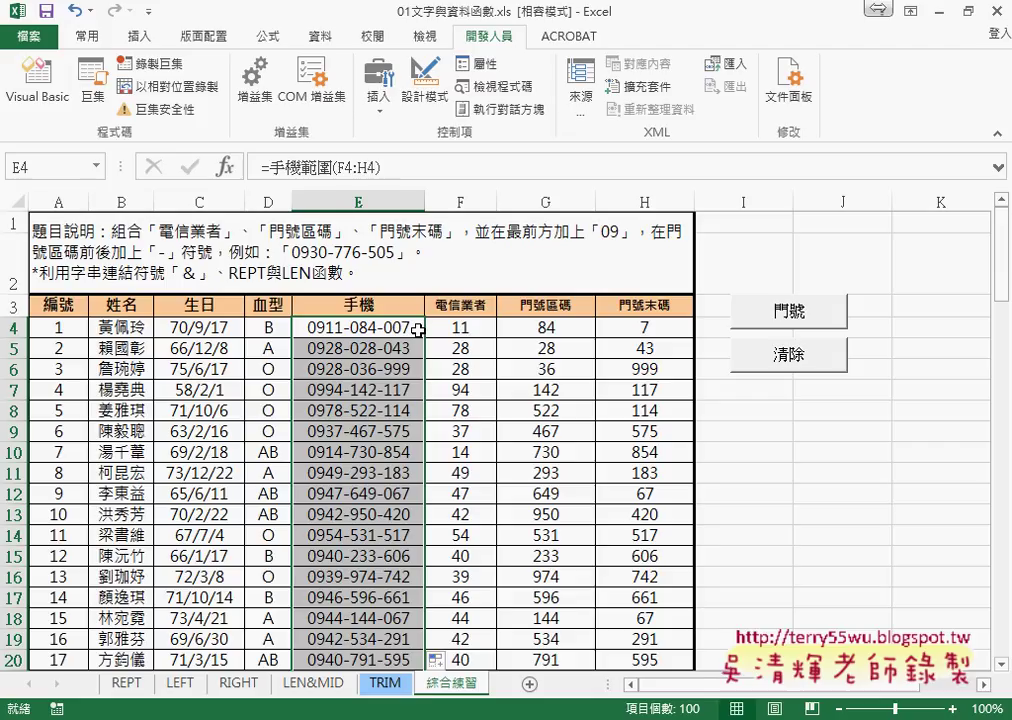
Step: Delete E4:E20, then test the 門號 fill macro and the 清除 clear macro
key("Delete")
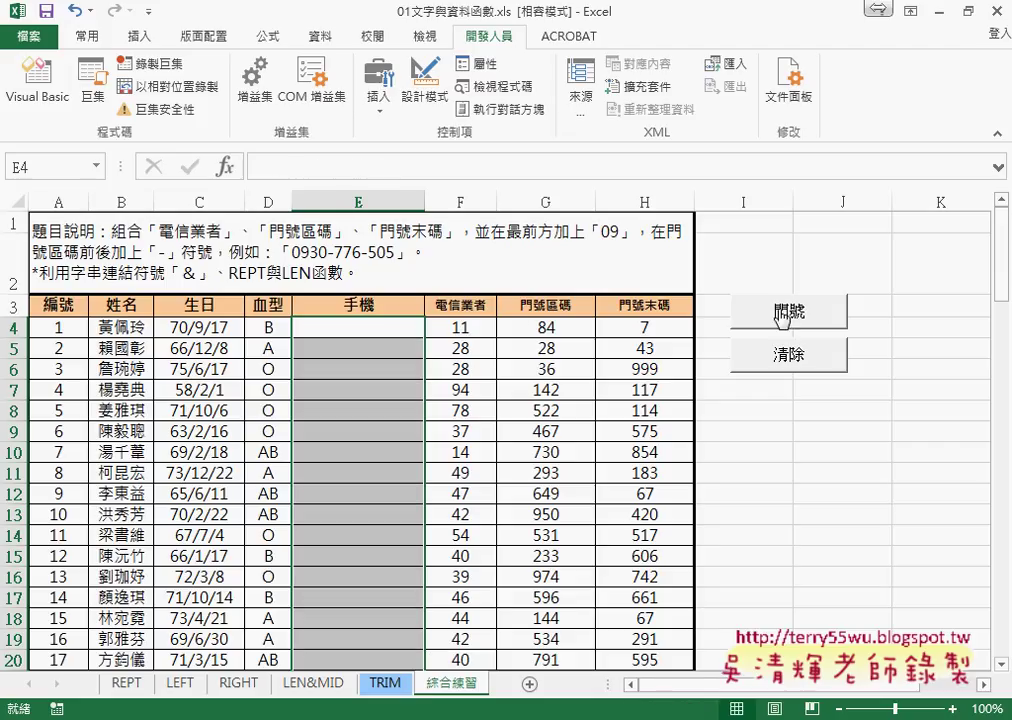
left_click(782, 314)
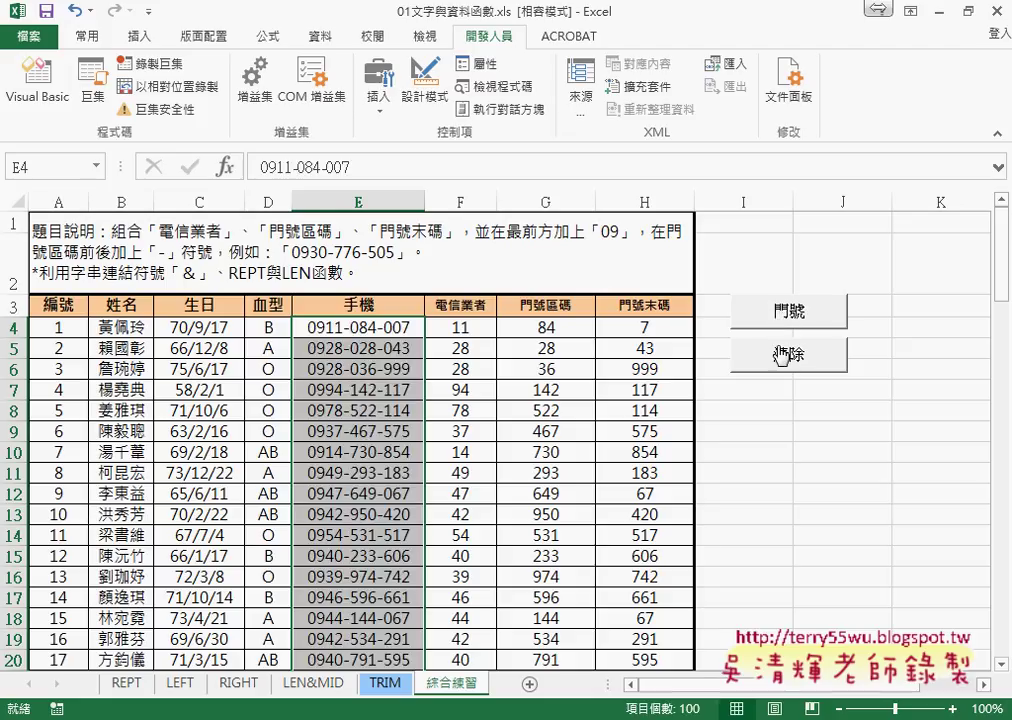
left_click(775, 354)
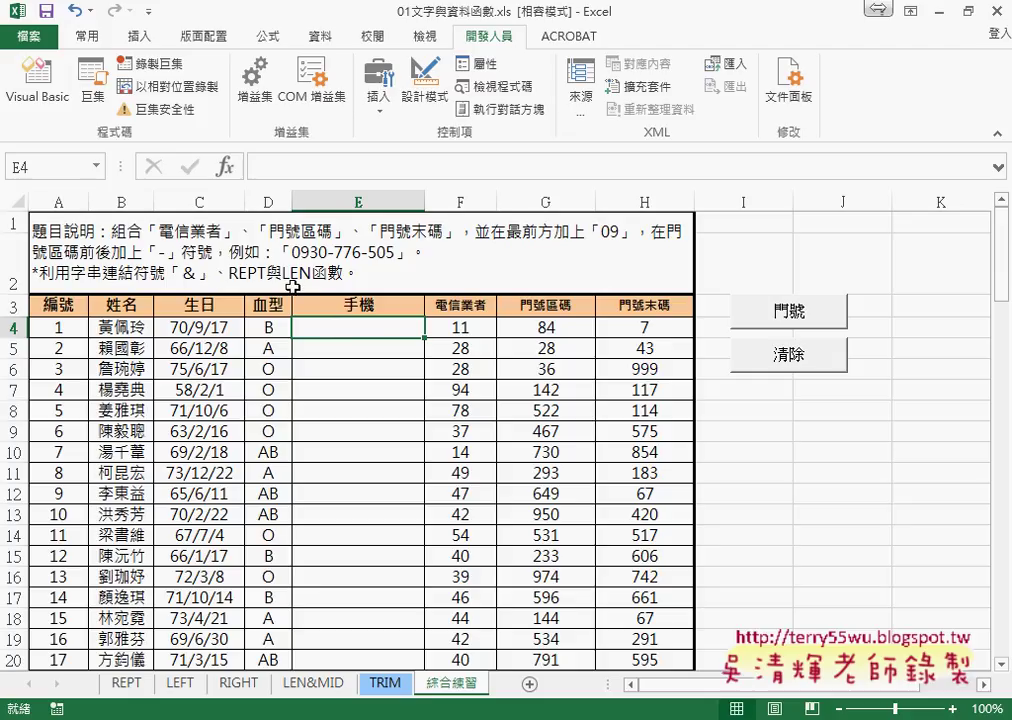
Step: Begin E4's formula as ="09"&F4&"-"& to join the prefix, carrier code and hyphen
left_click(273, 167)
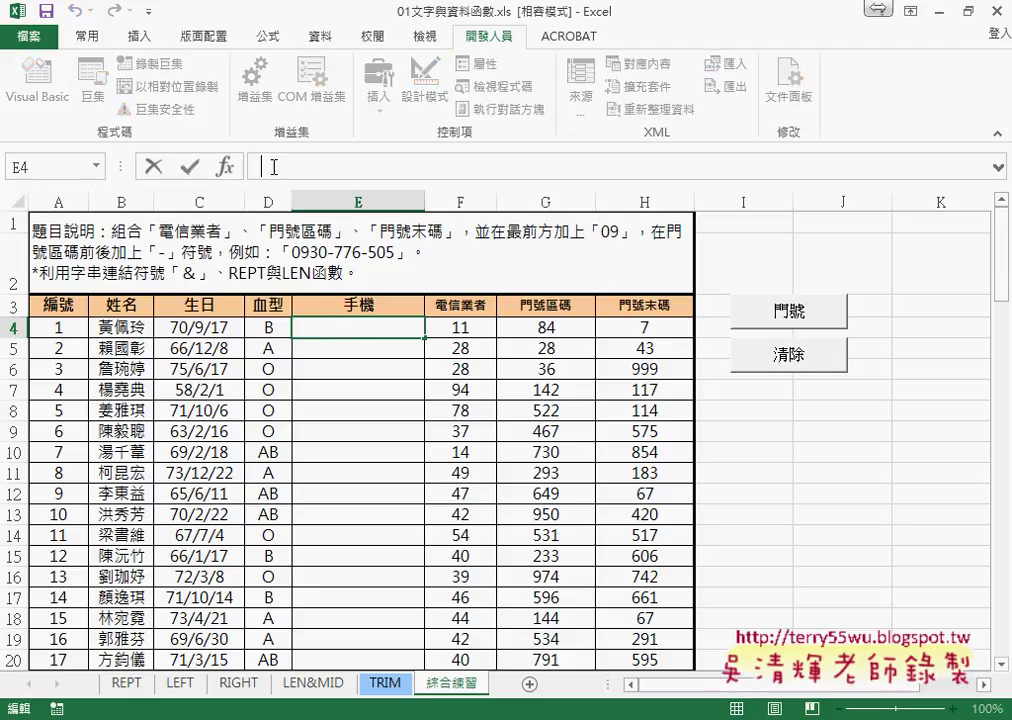
type("r")
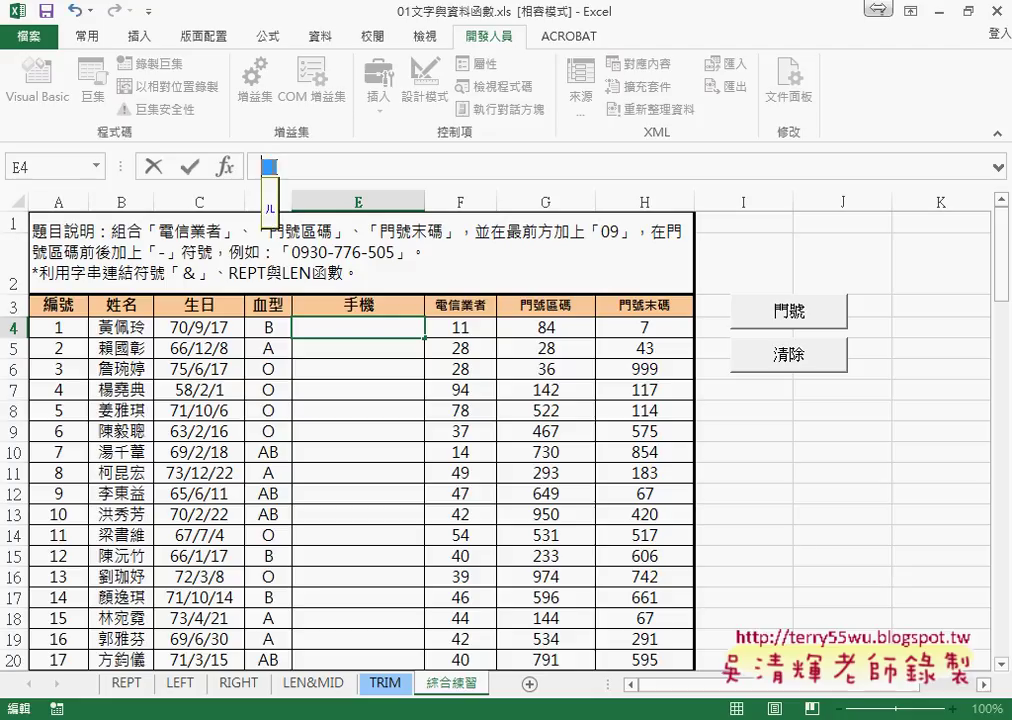
type("=\"")
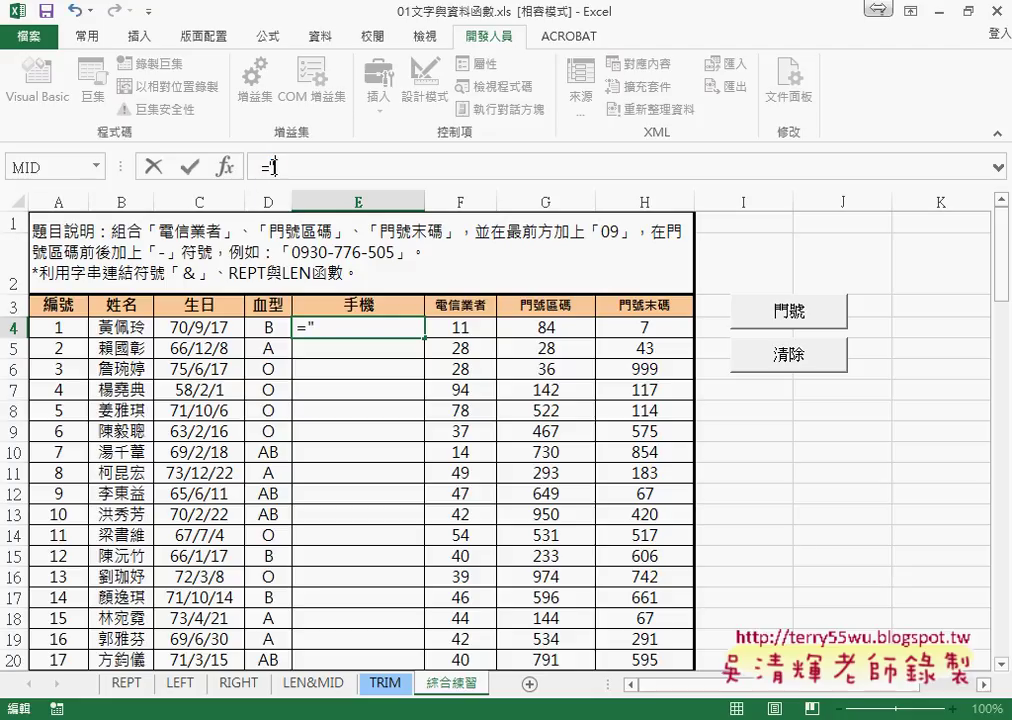
type("09\"")
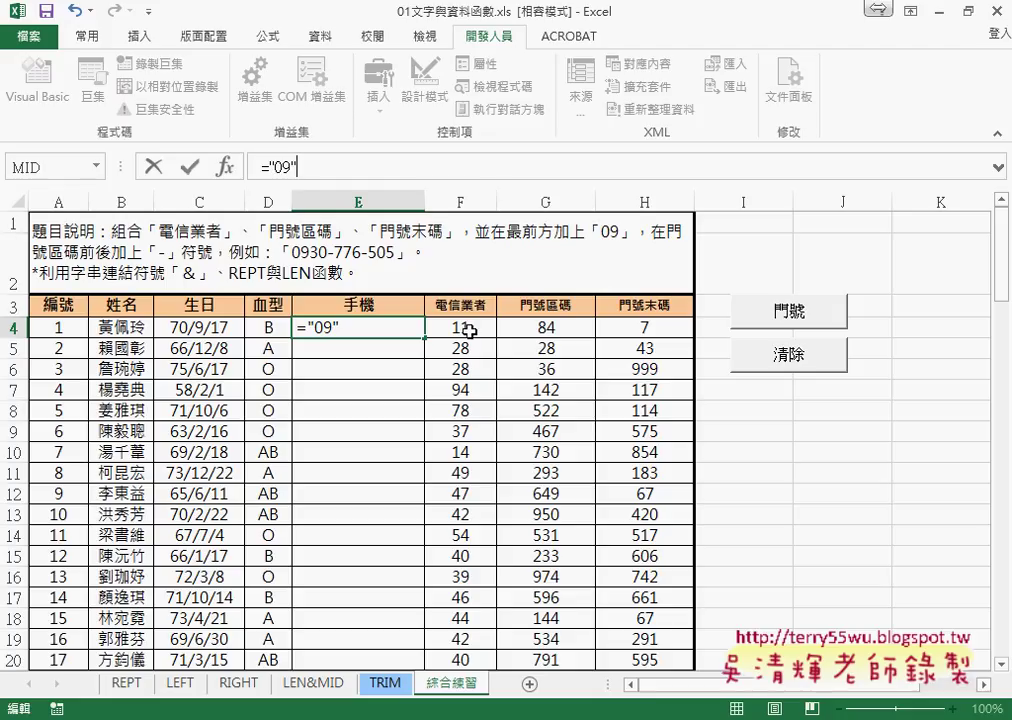
type("&")
left_click(469, 332)
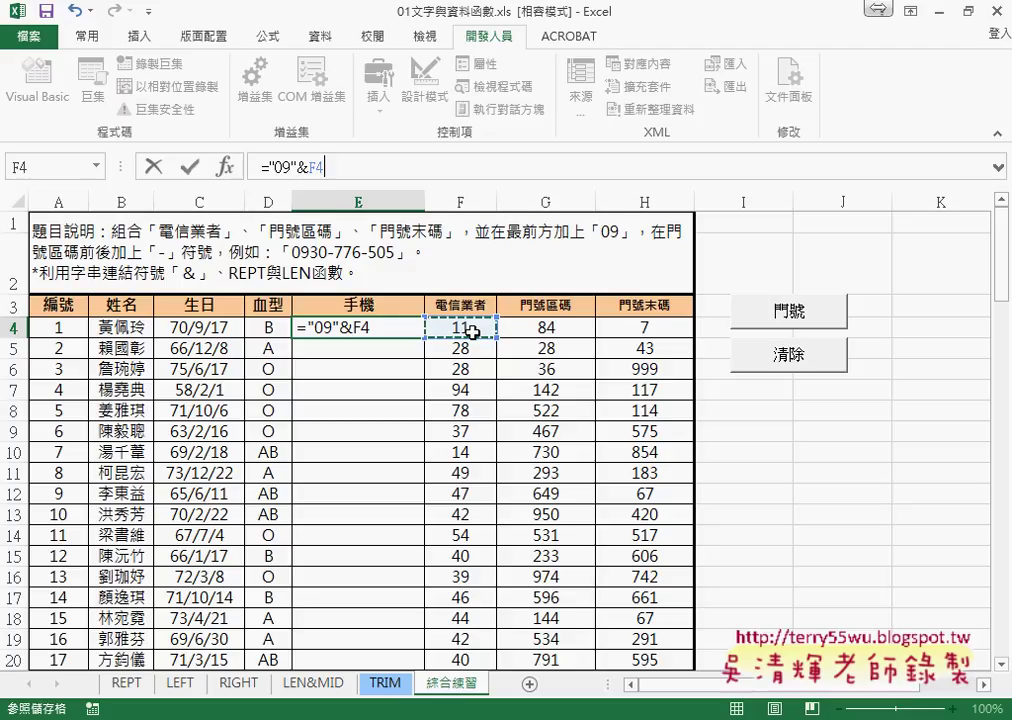
type("&")
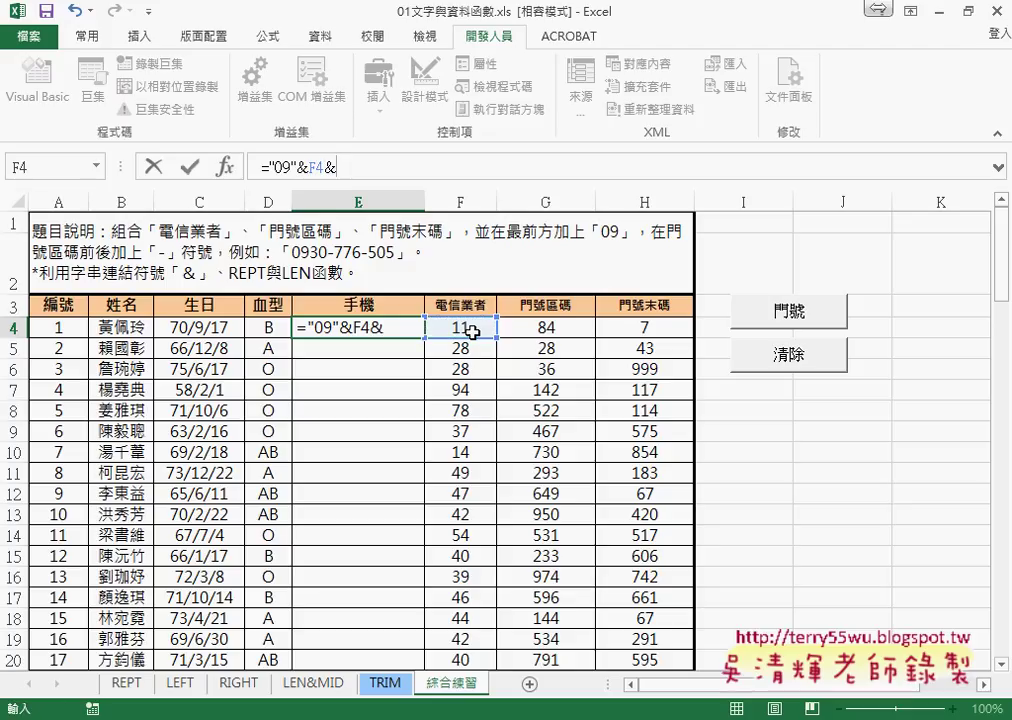
type("\"-")
type("\"&")
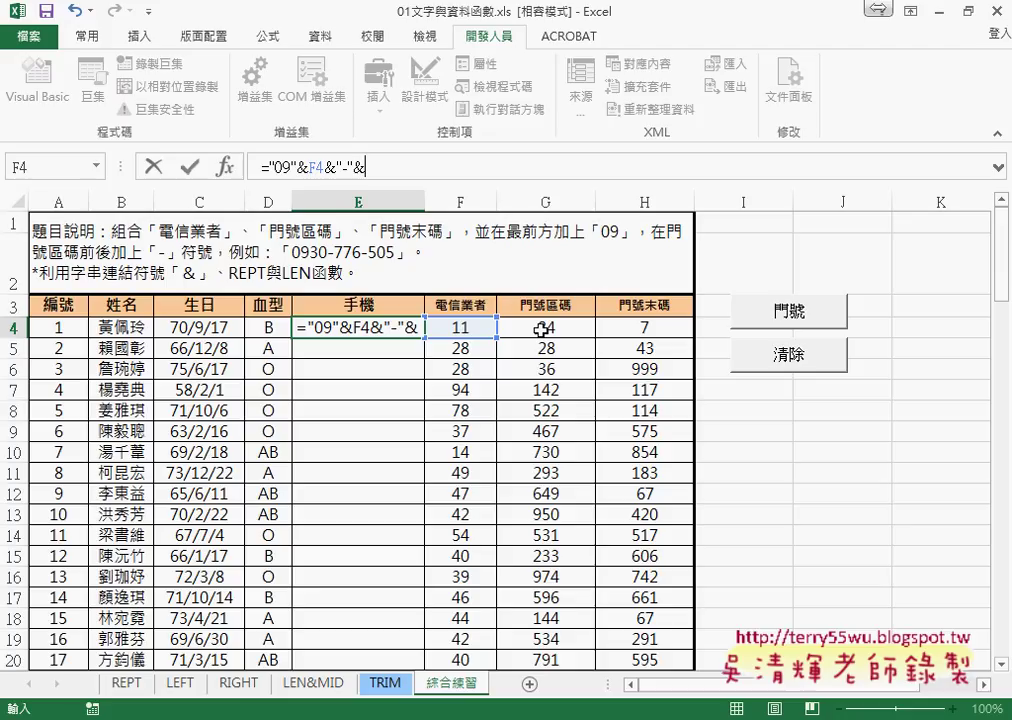
Step: Append REPT("0",3-LEN(G4)) to pad G4's area code with leading zeros
type("re")
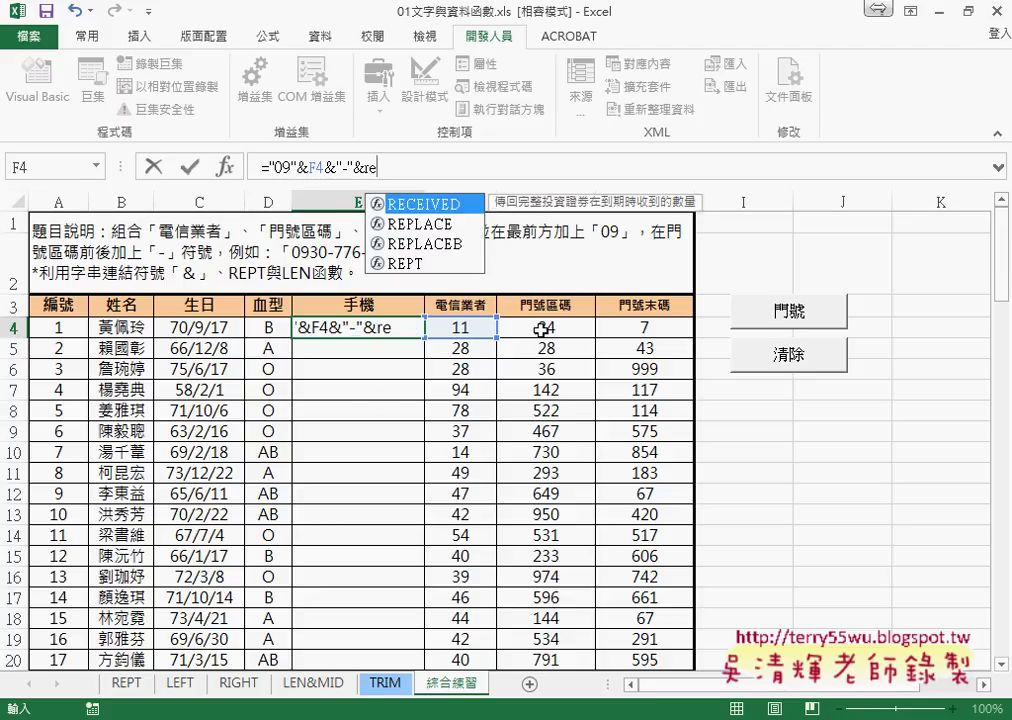
type("pt")
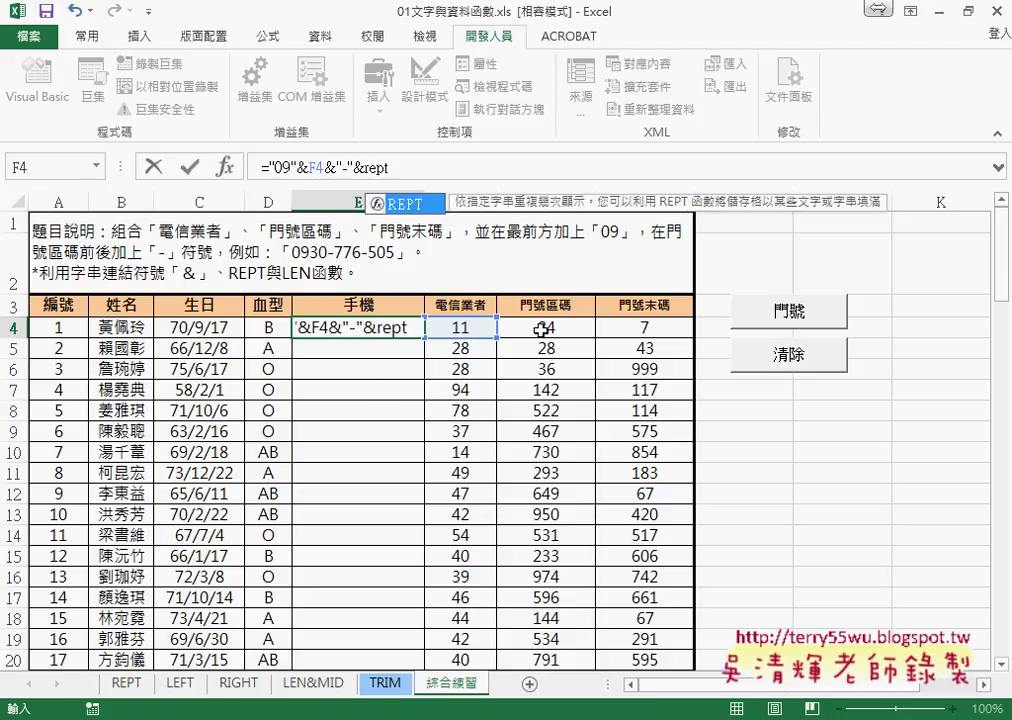
type("(")
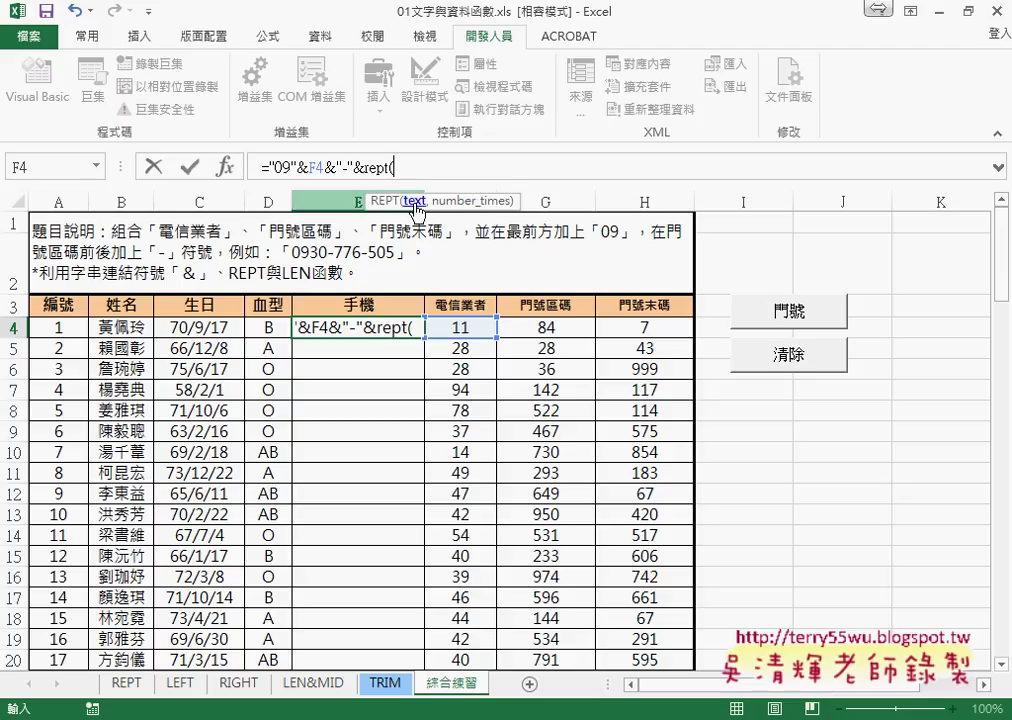
type("\"0")
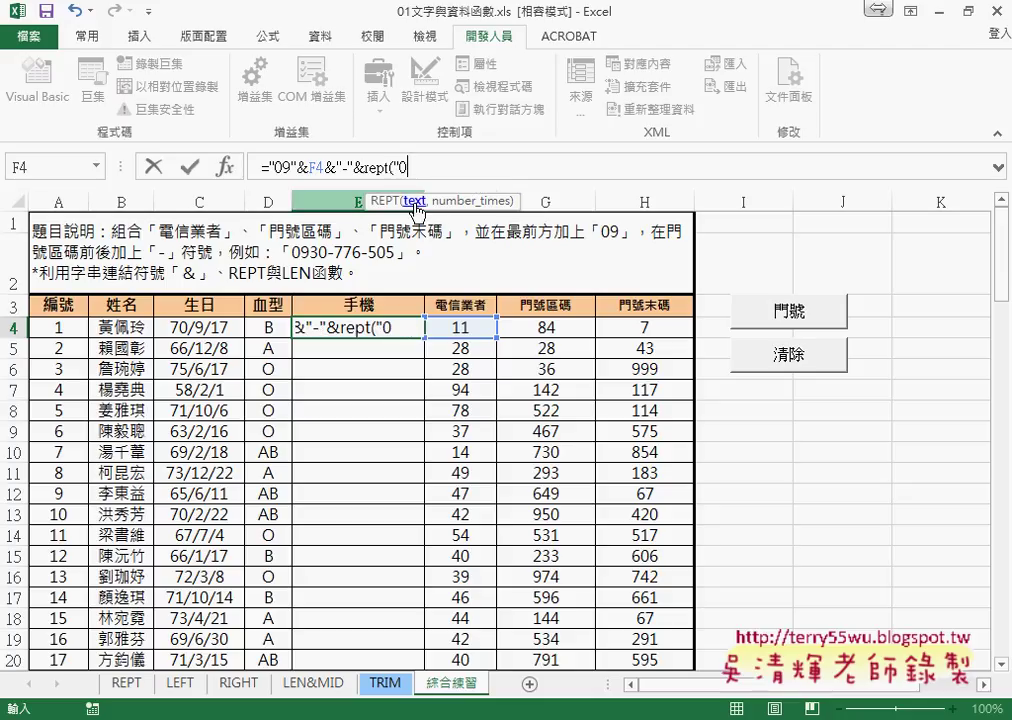
type("\")")
key("BackSpace")
type(",")
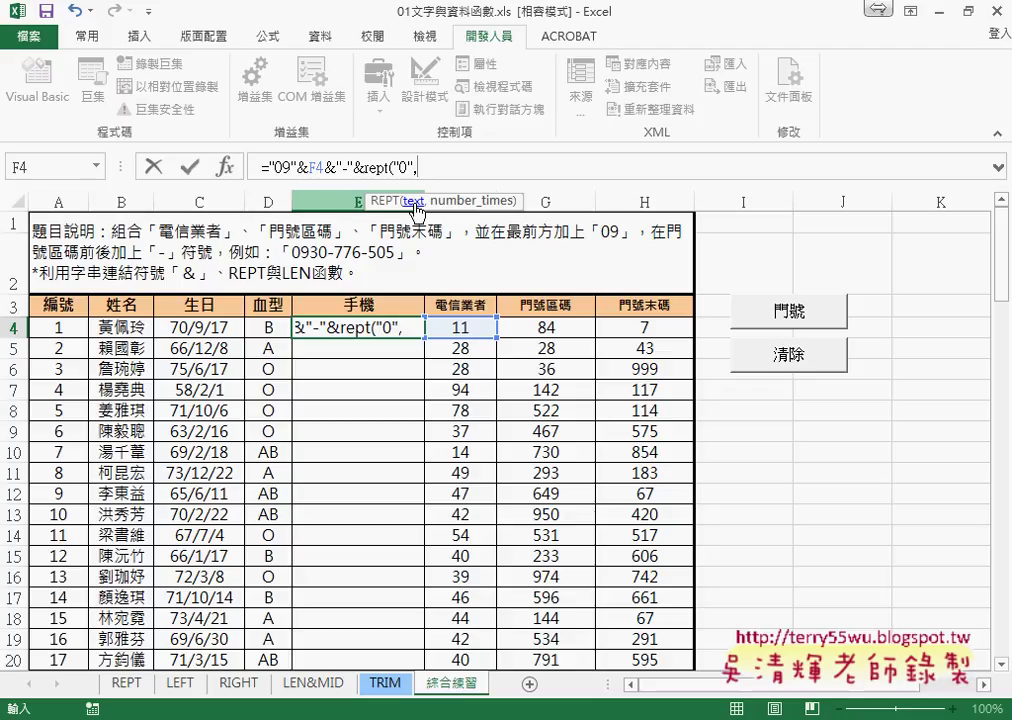
type("3")
type("-")
type("len")
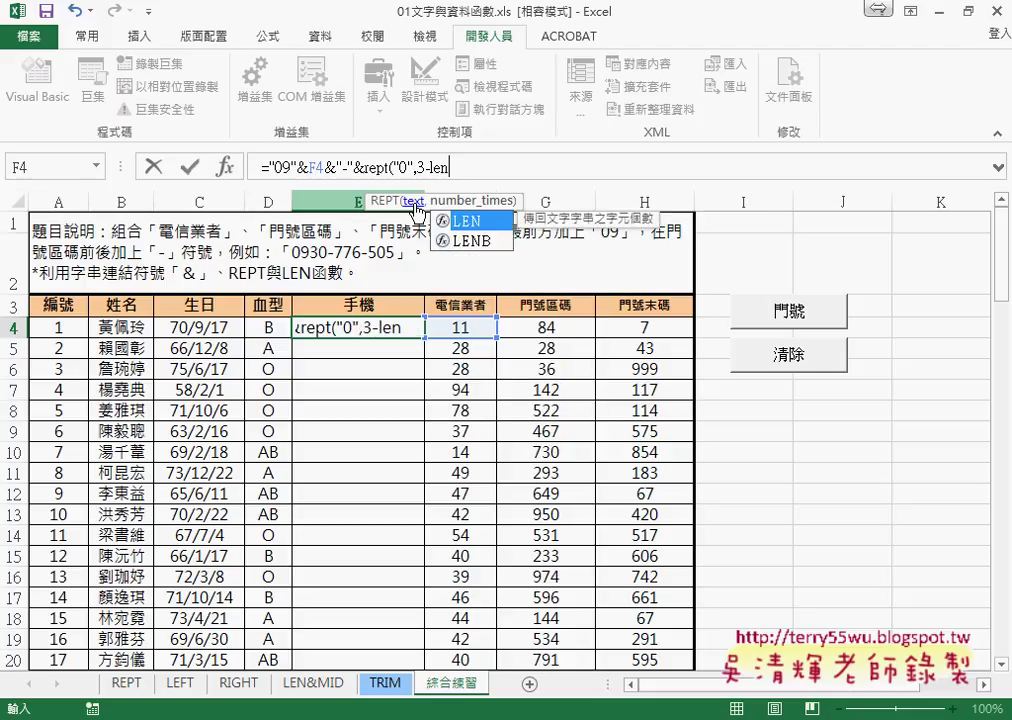
type("(")
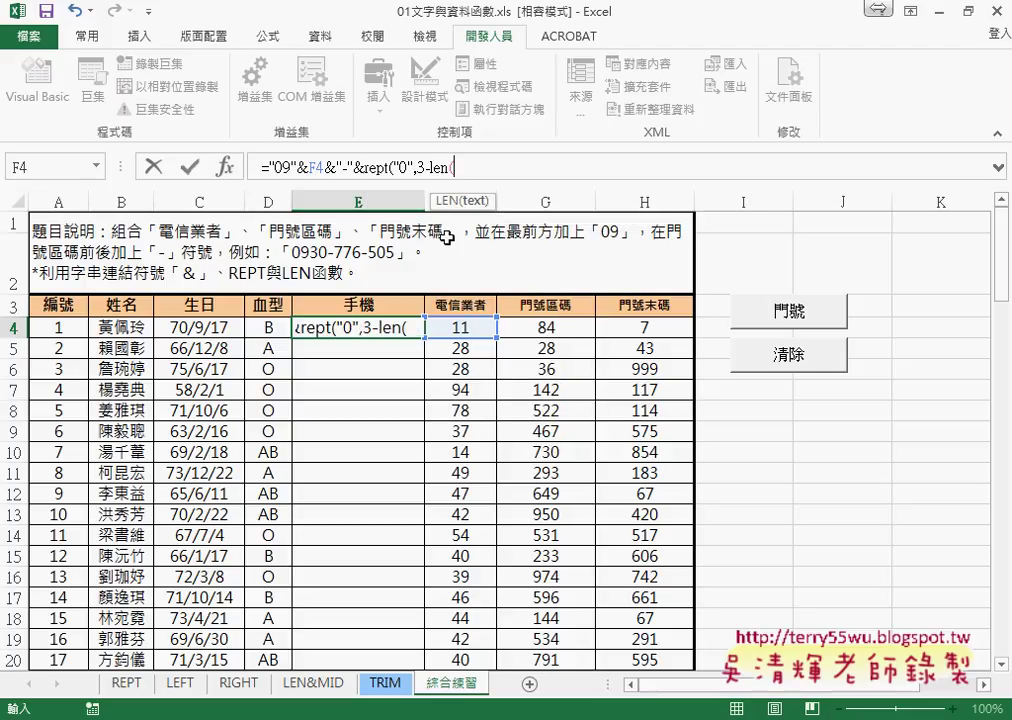
left_click(550, 329)
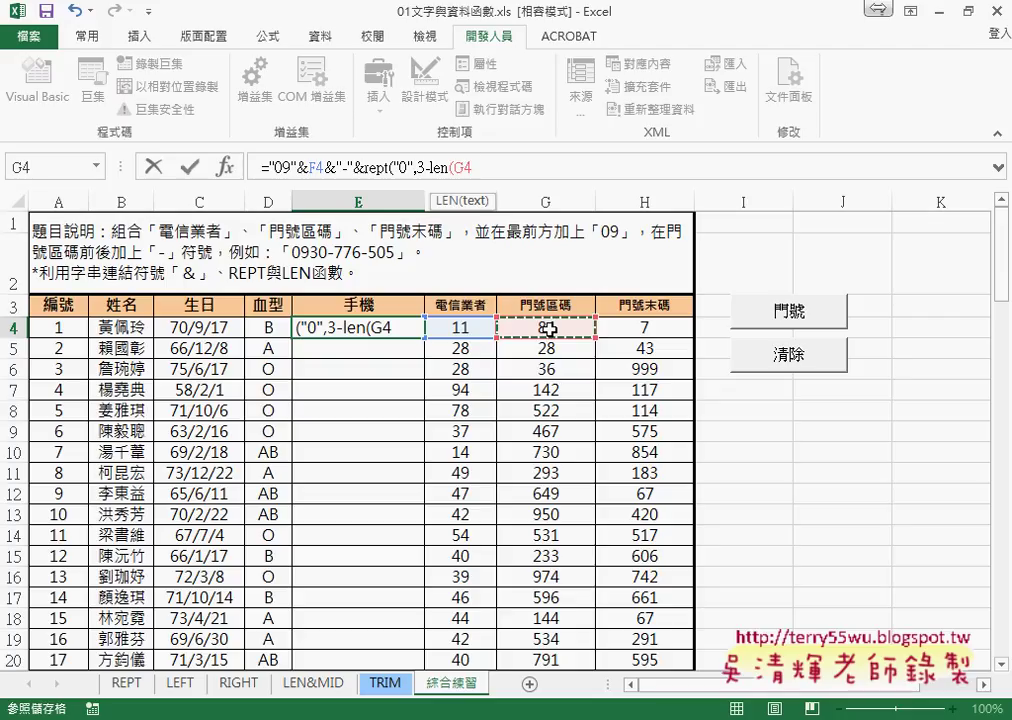
type(")")
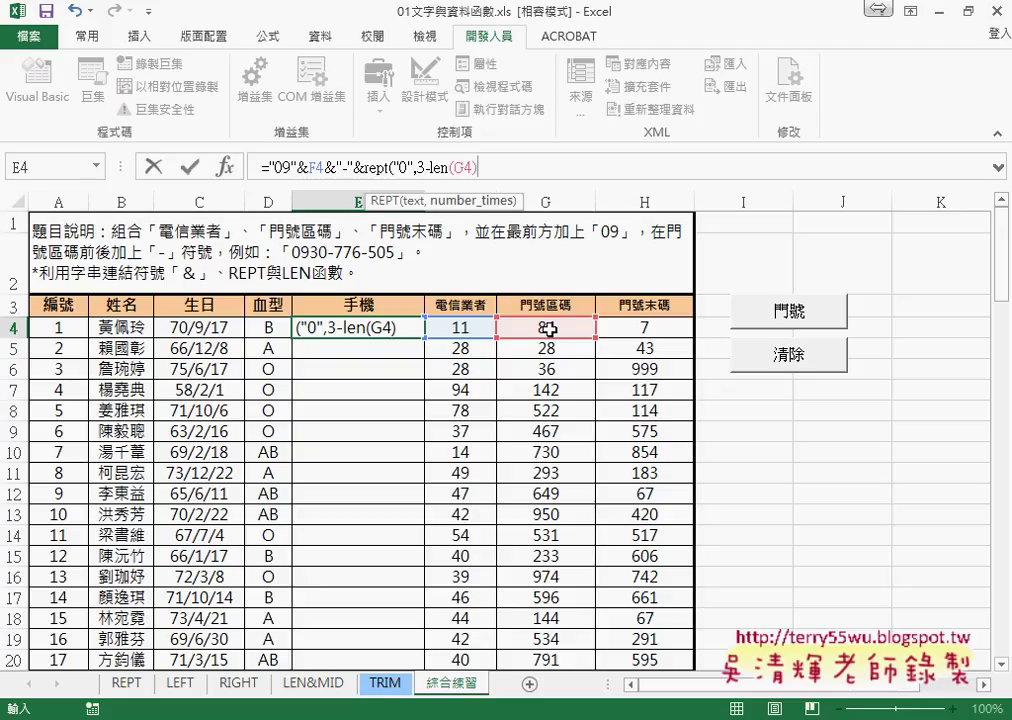
type(")")
Step: Commit the formula, then append &G4 so E4 displays 0911-084
left_click(192, 166)
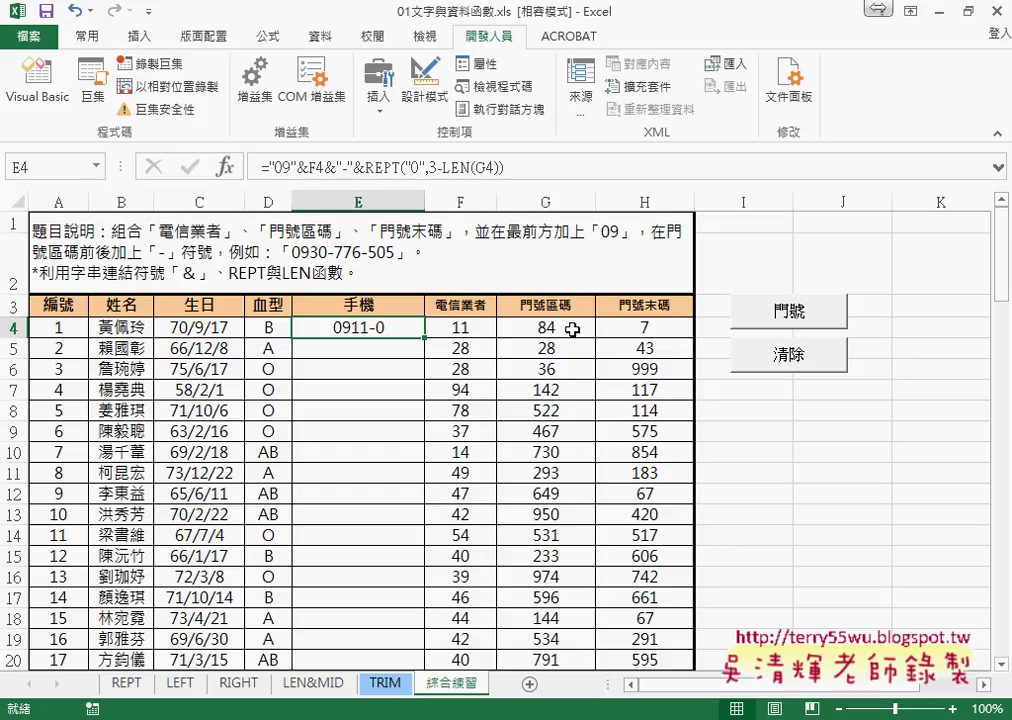
left_click(550, 165)
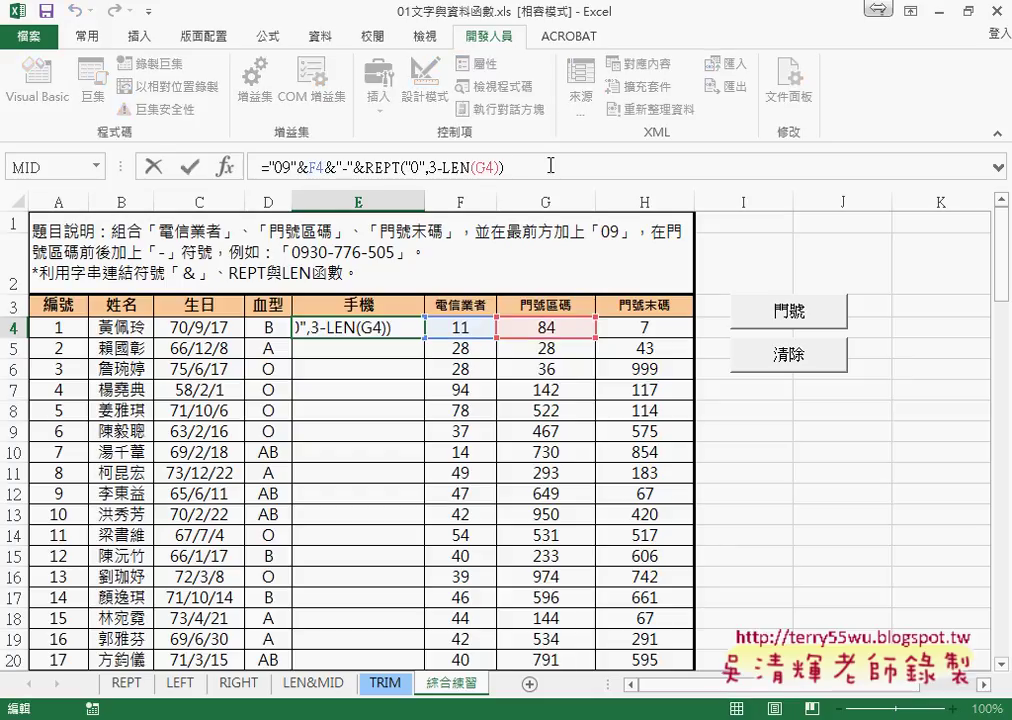
type("&")
left_click(544, 329)
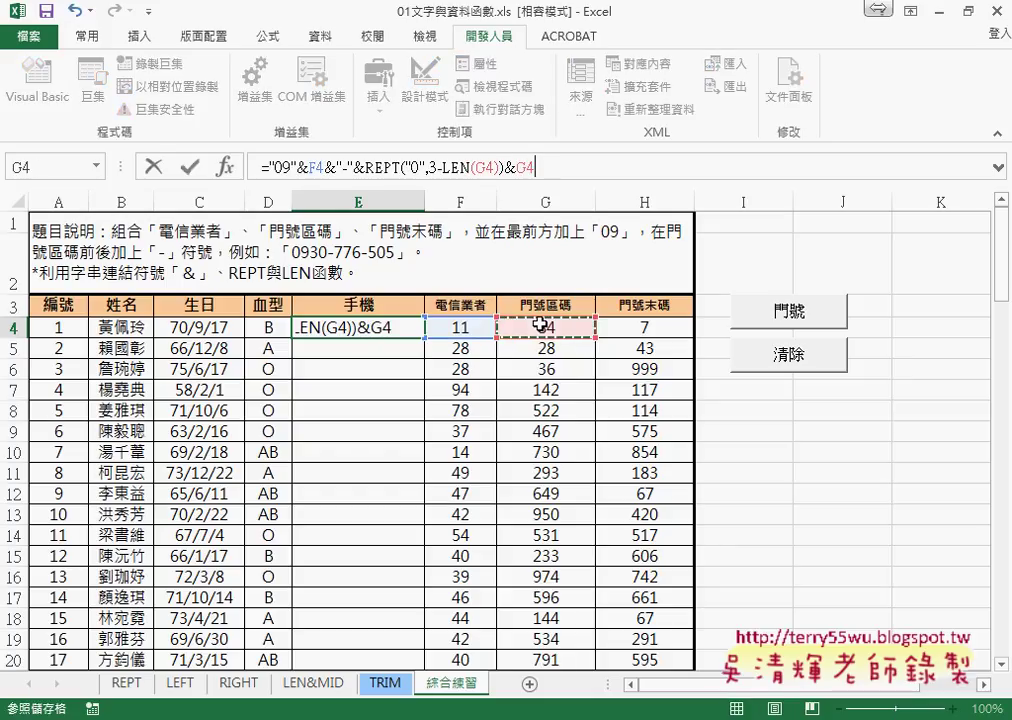
left_click(189, 168)
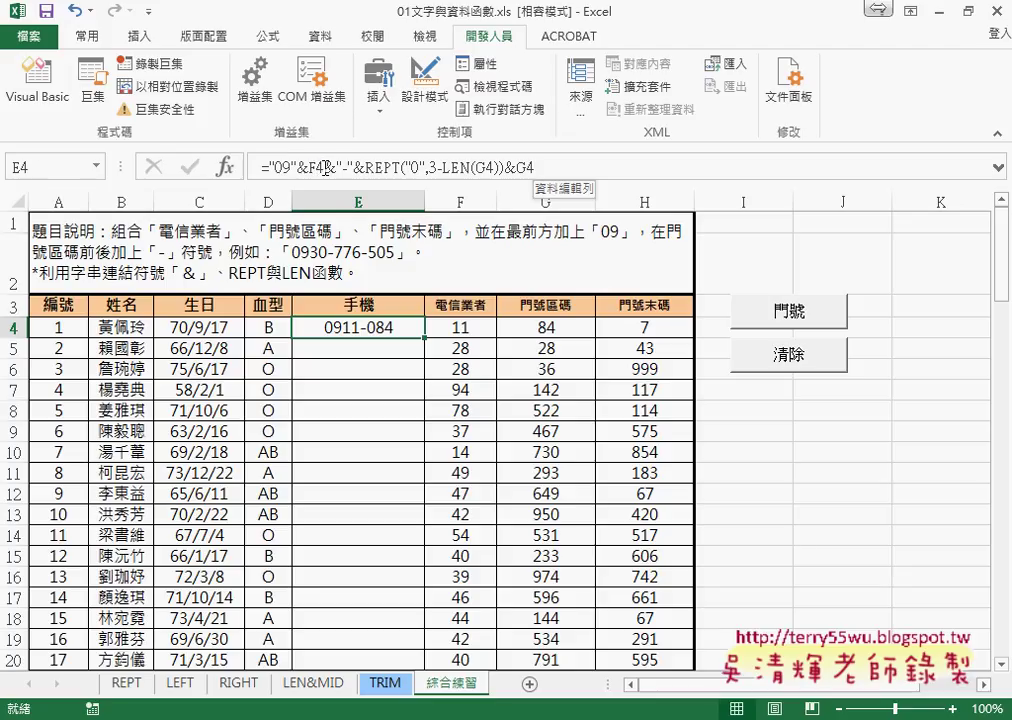
left_click_drag(325, 166, 565, 171)
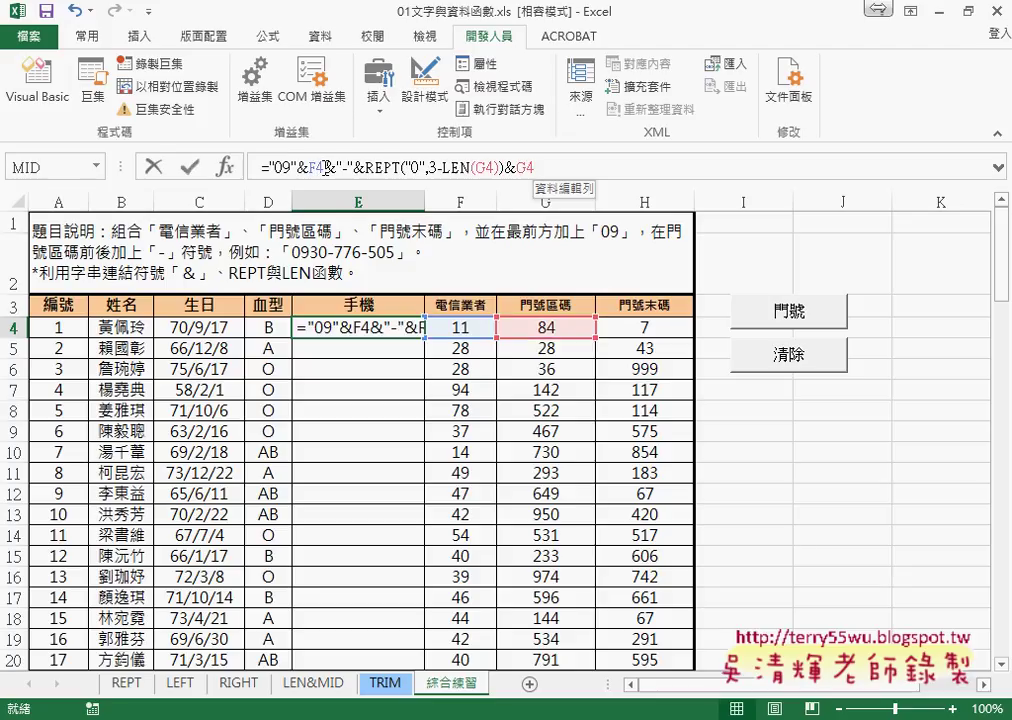
left_click(565, 171)
key("ctrl+v")
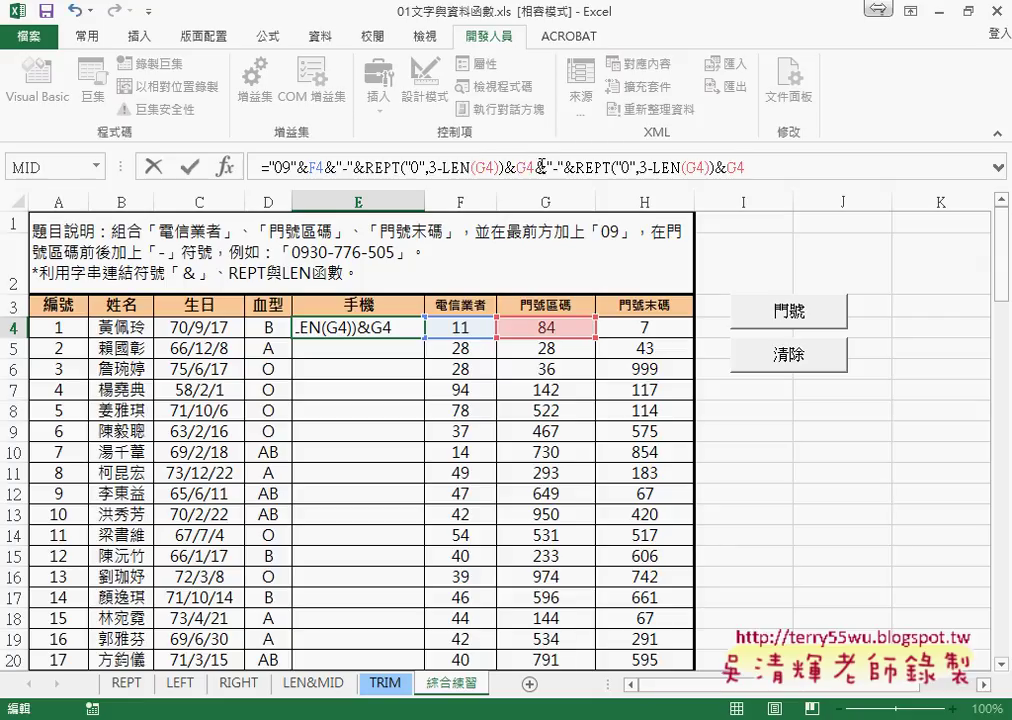
double_click(541, 167)
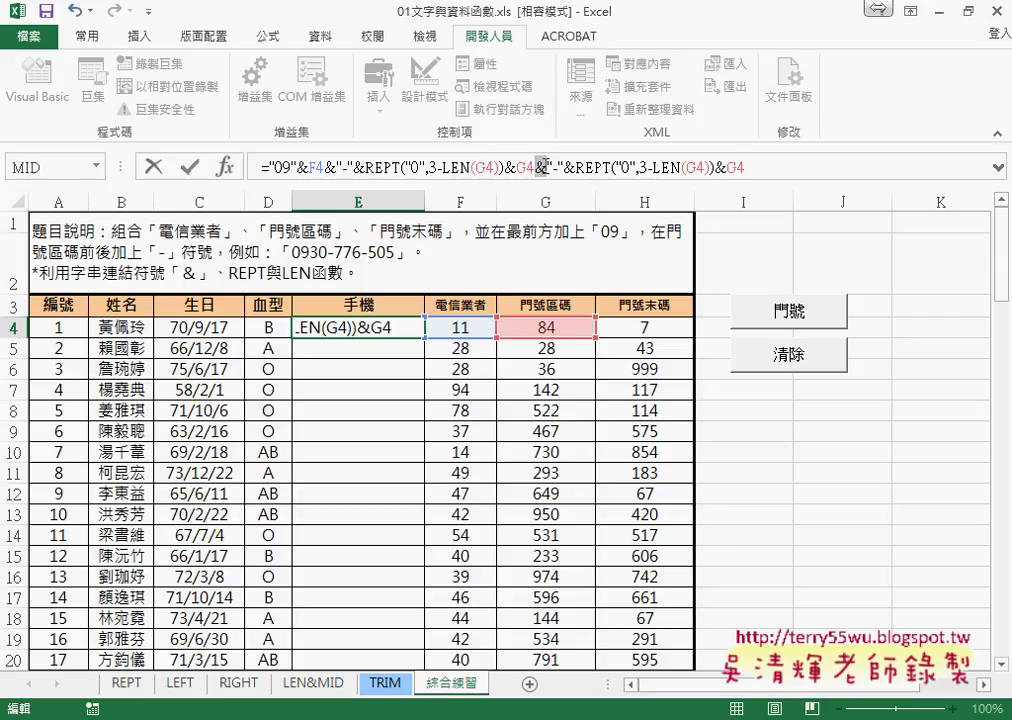
double_click(703, 167)
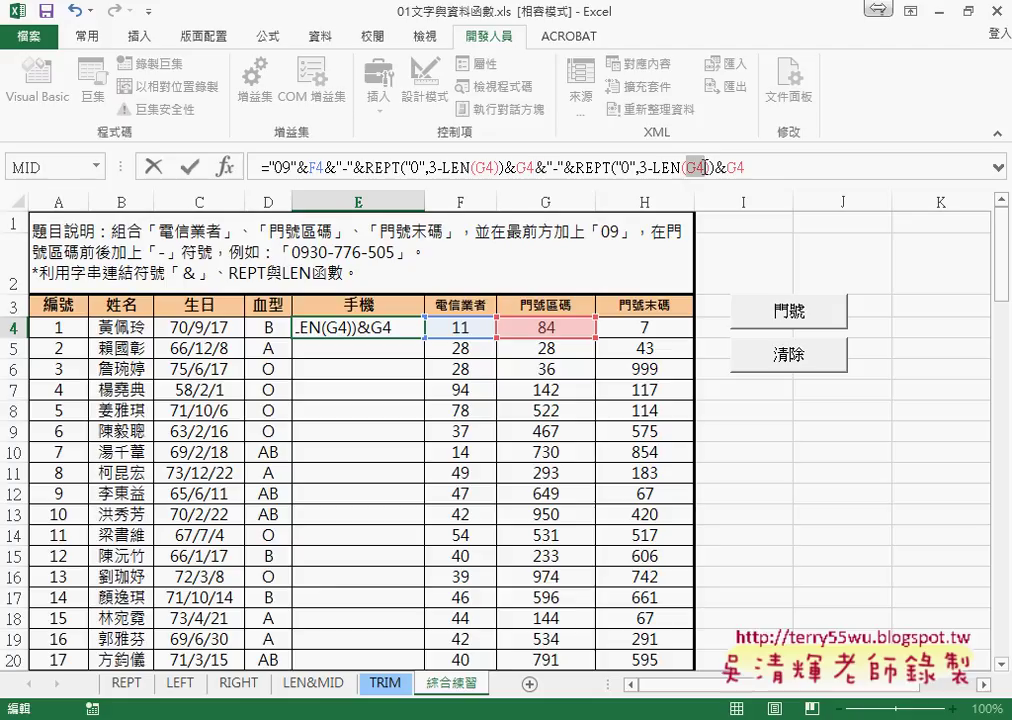
left_click(645, 327)
double_click(734, 168)
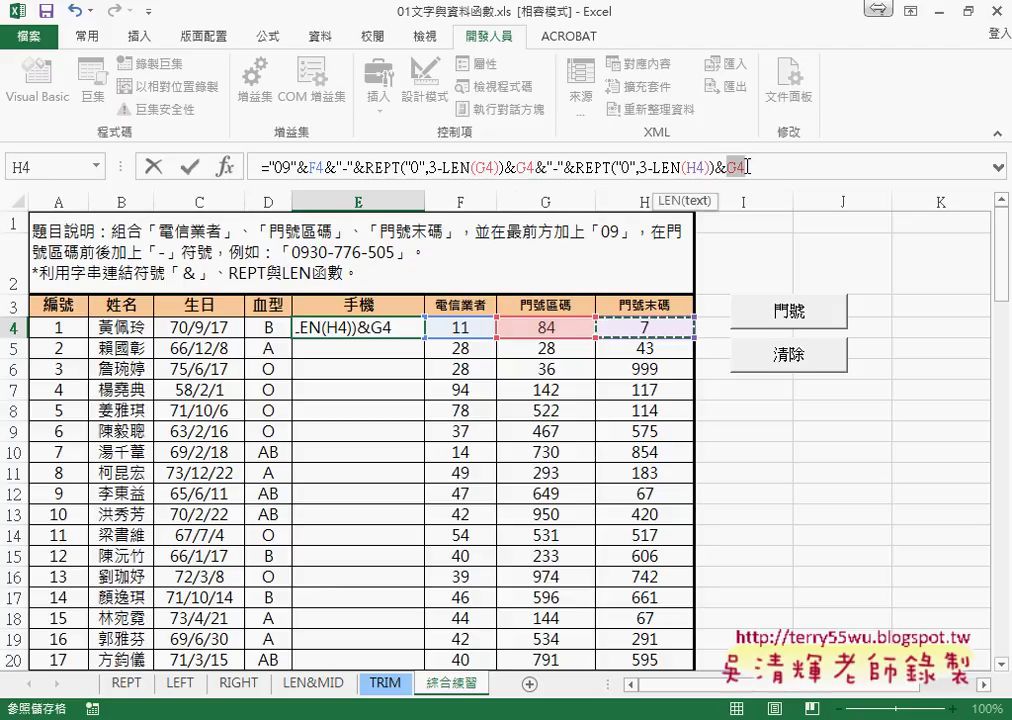
left_click(645, 328)
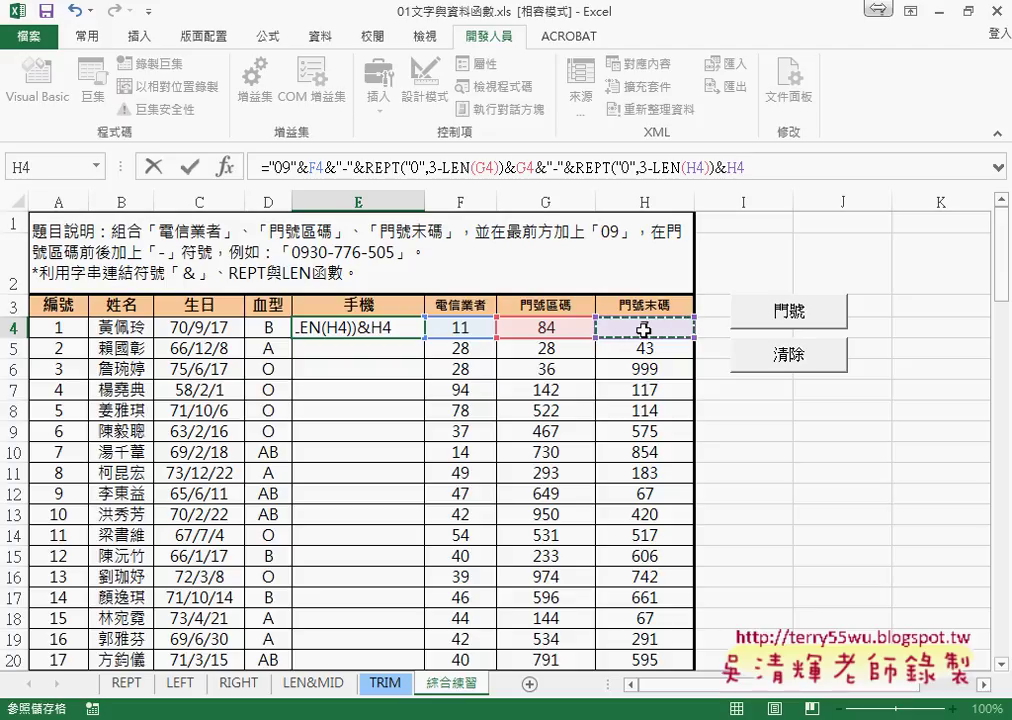
left_click(190, 166)
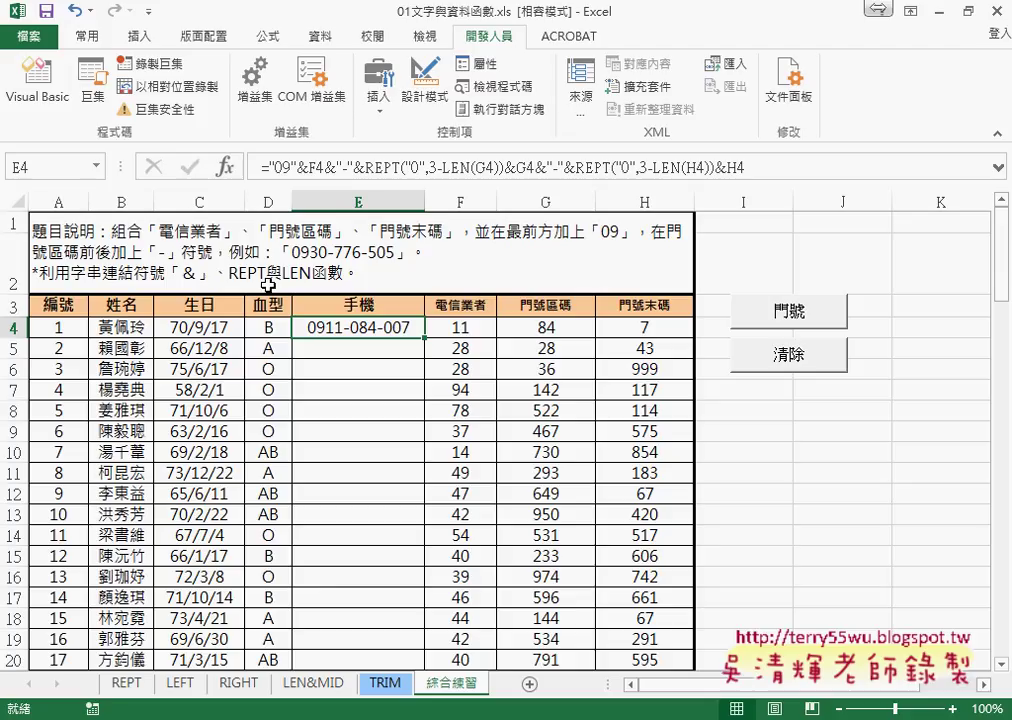
Step: Fill the phone-number formula down through E20, then clear E4:E20 again
double_click(425, 338)
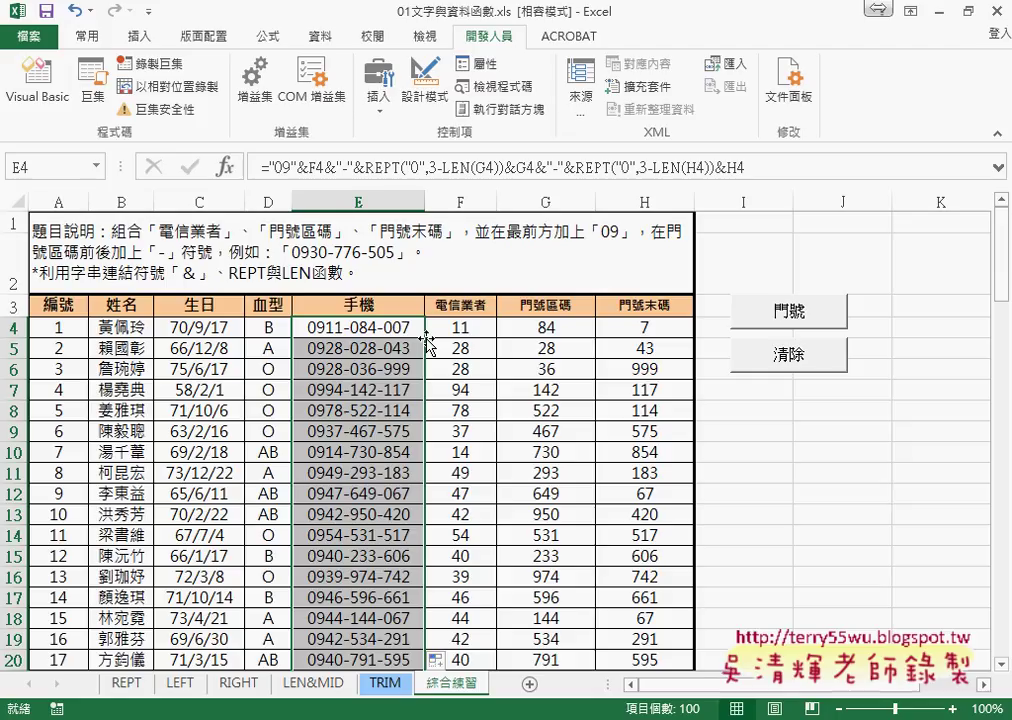
key("Delete")
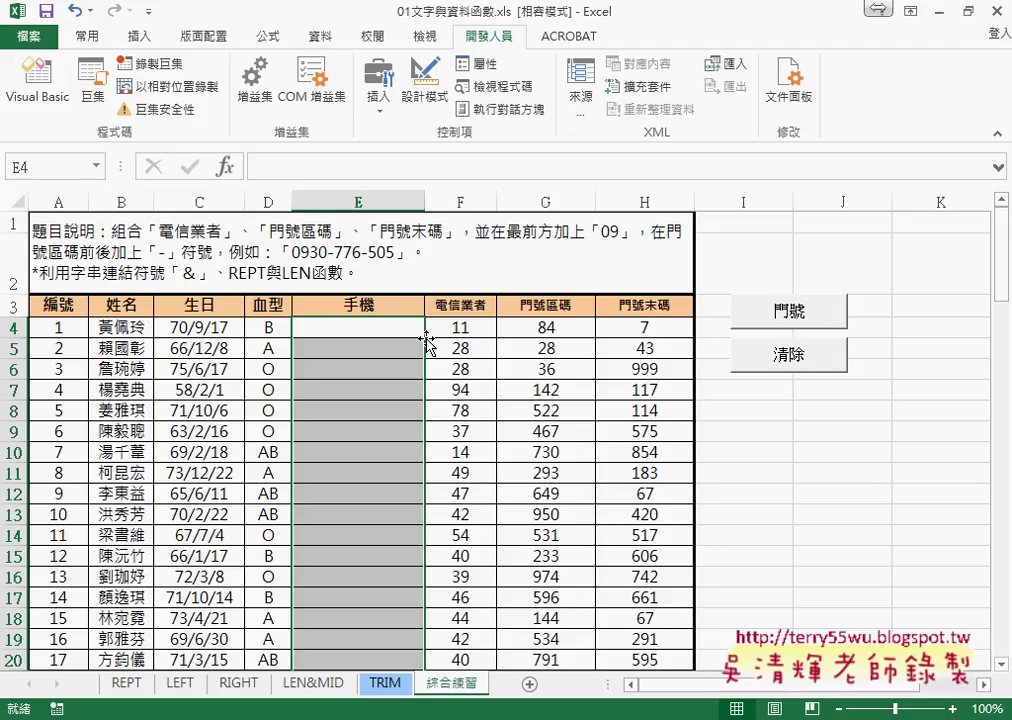
left_click(569, 327)
right_click(569, 327)
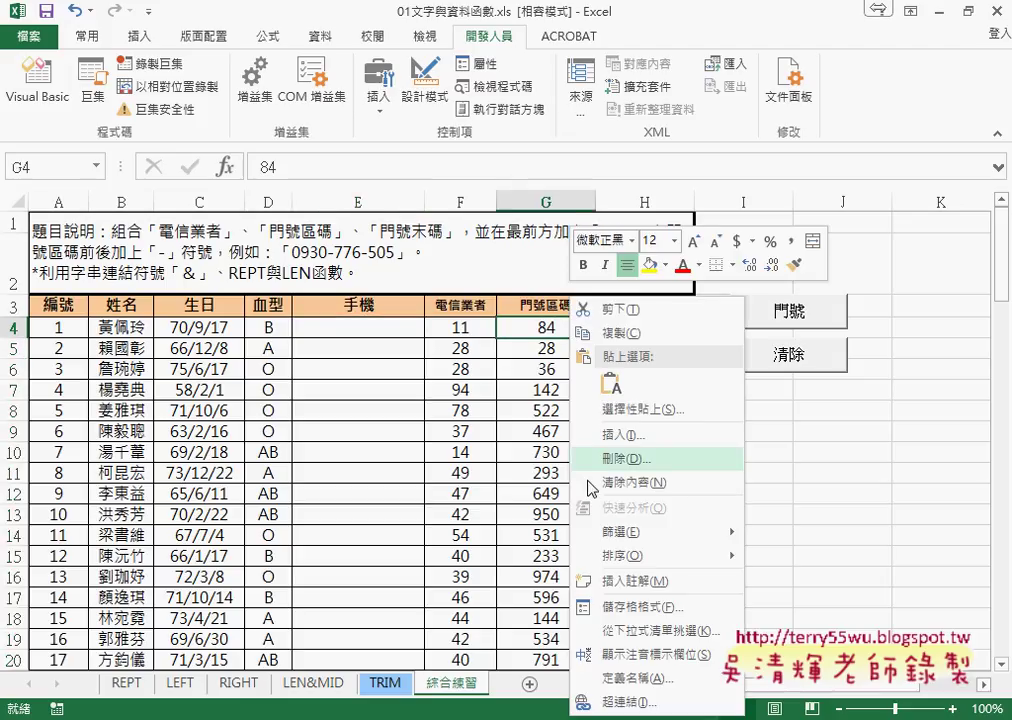
left_click(635, 609)
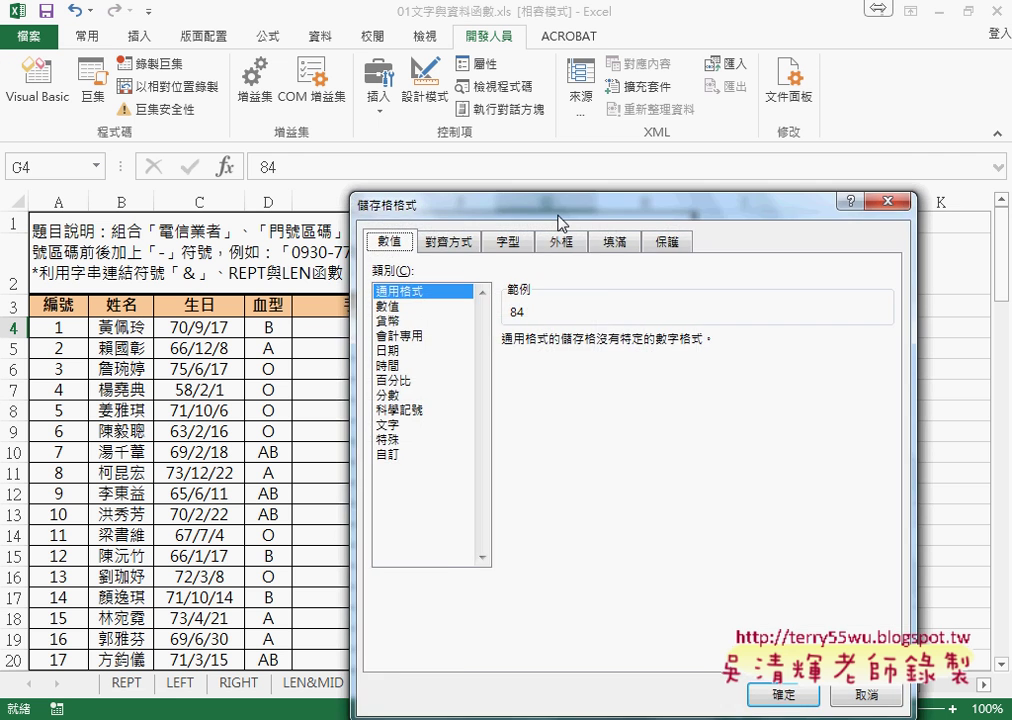
mouse_move(486, 205)
left_mouse_down()
mouse_move(721, 184)
mouse_move(796, 147)
left_mouse_up()
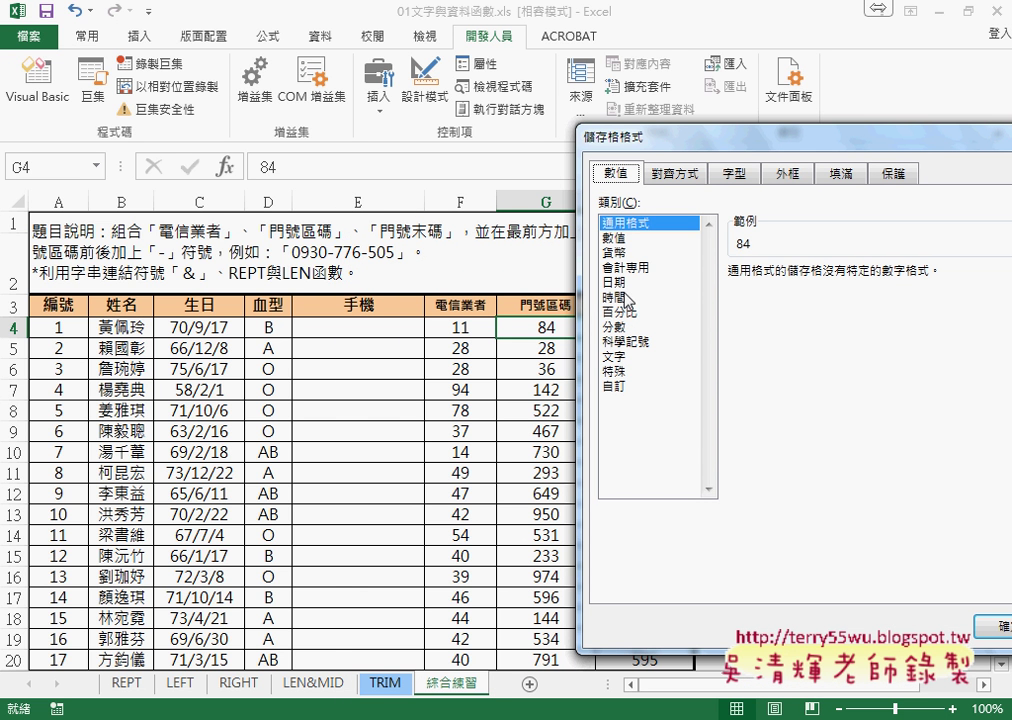
left_click(622, 386)
left_click(763, 316)
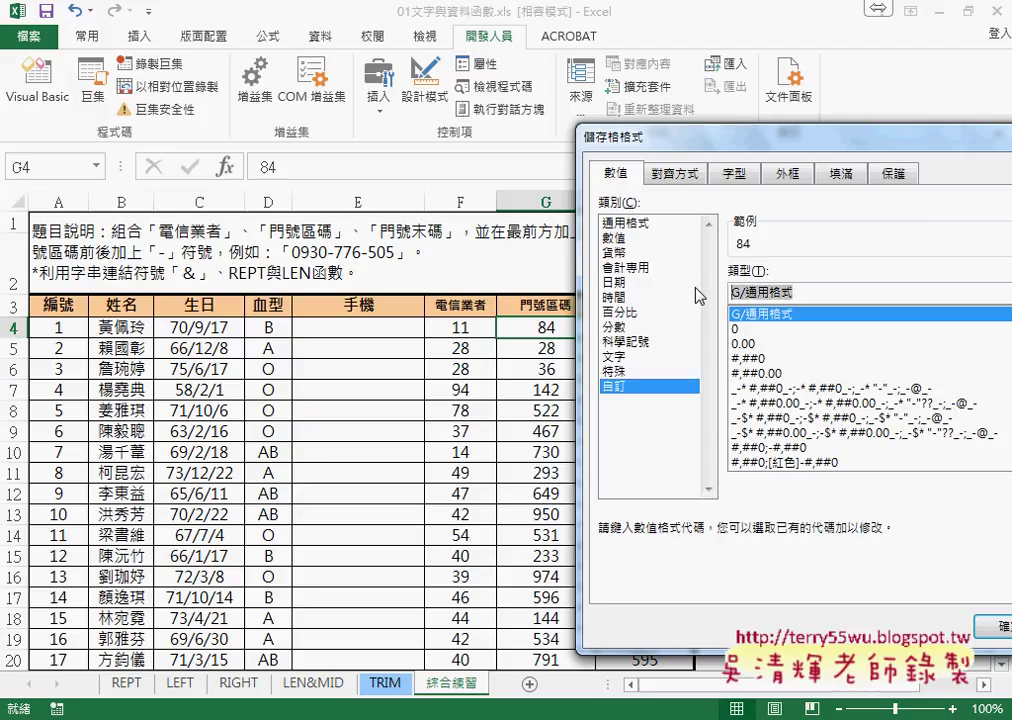
type("000")
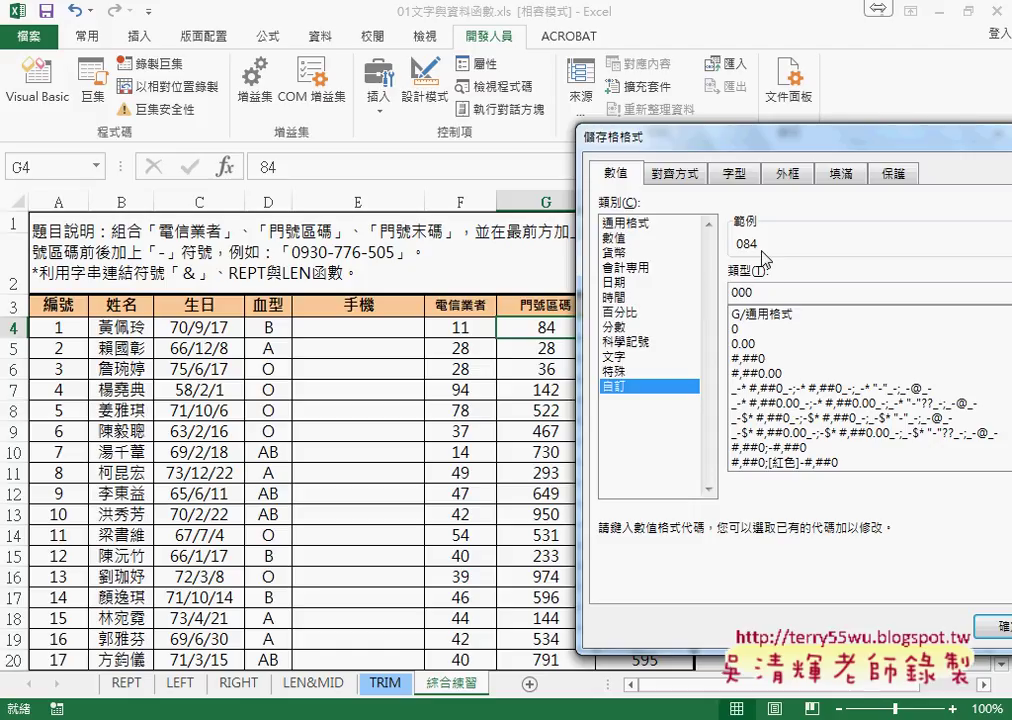
left_click_drag(734, 147, 808, 147)
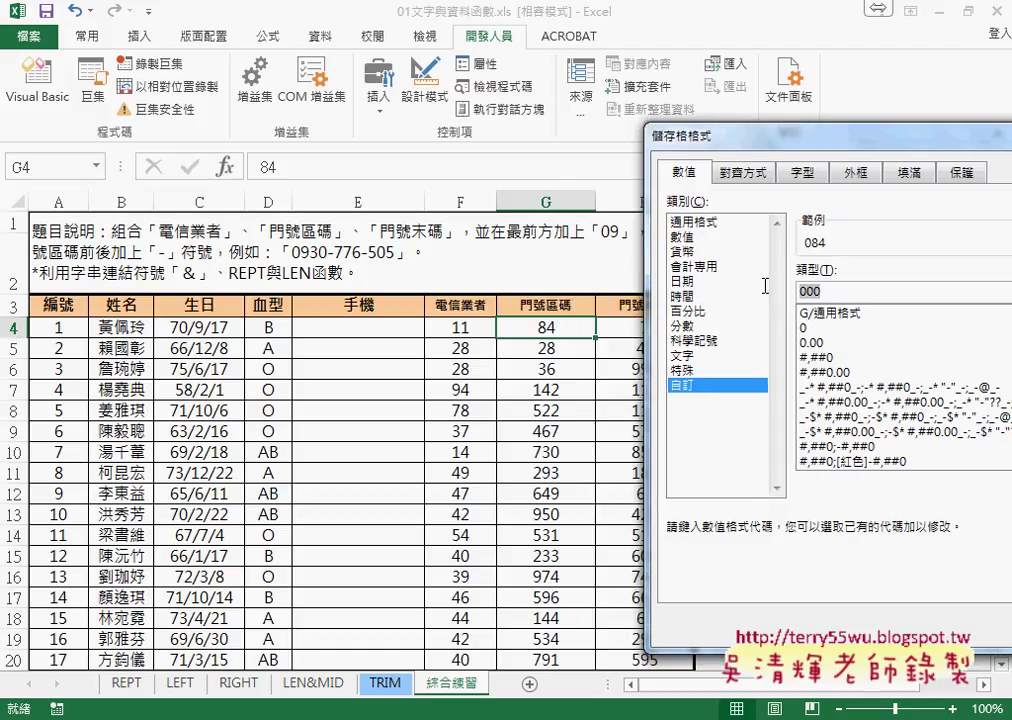
left_click(851, 287)
left_click_drag(700, 135, 268, 124)
left_click(724, 614)
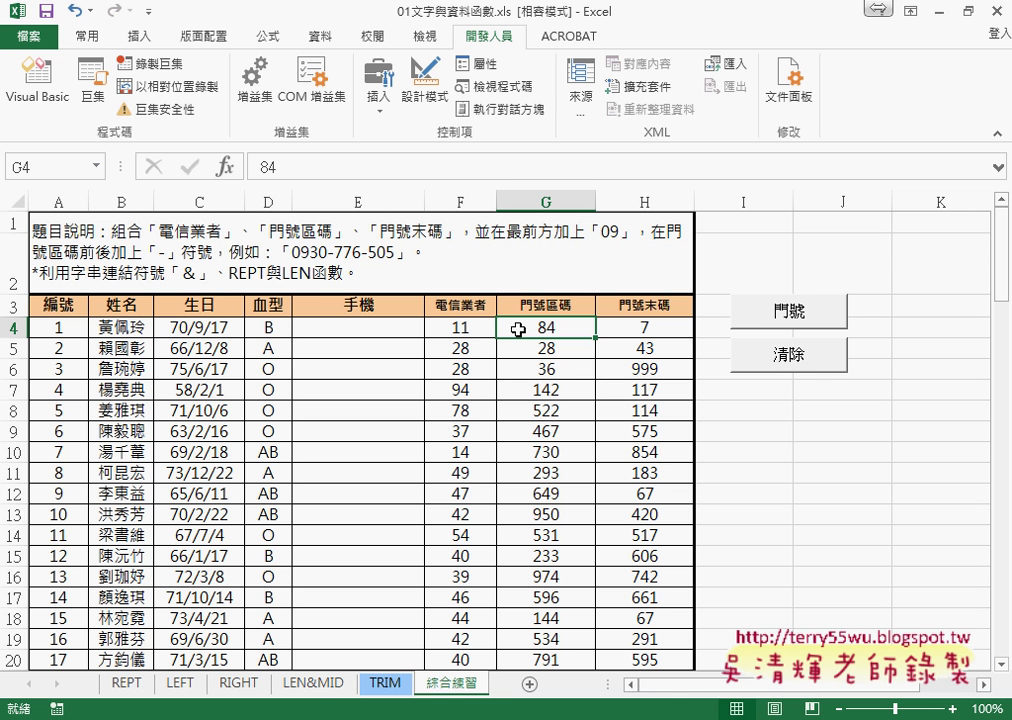
key("ctrl+shift+Right")
key("ctrl+shift+Down")
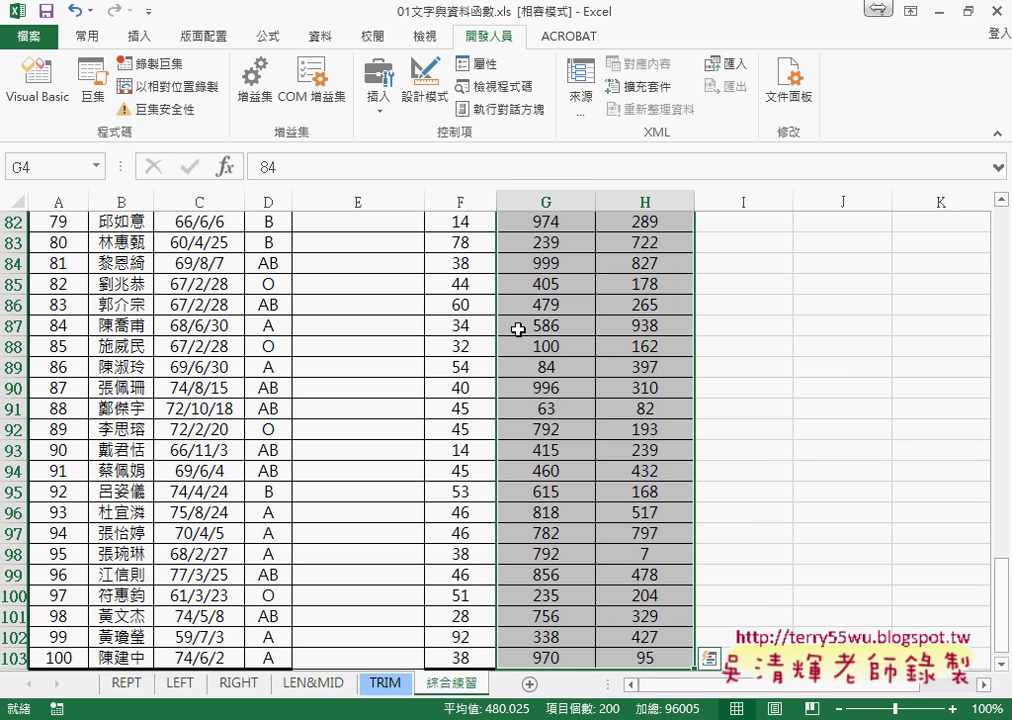
right_click(594, 331)
left_click(665, 605)
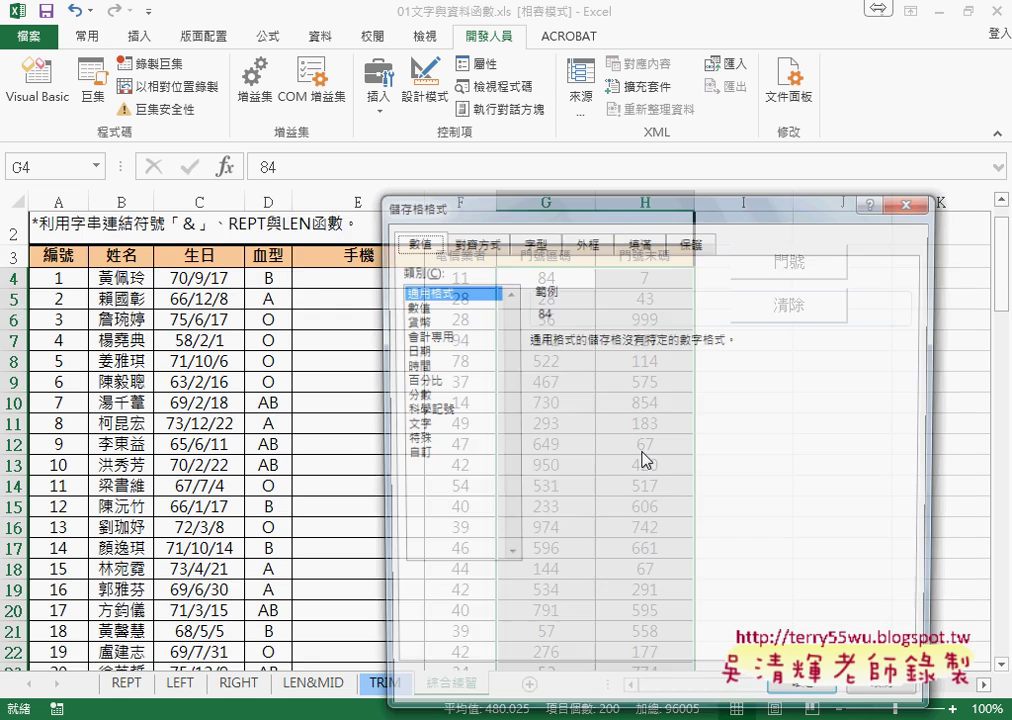
left_click(424, 454)
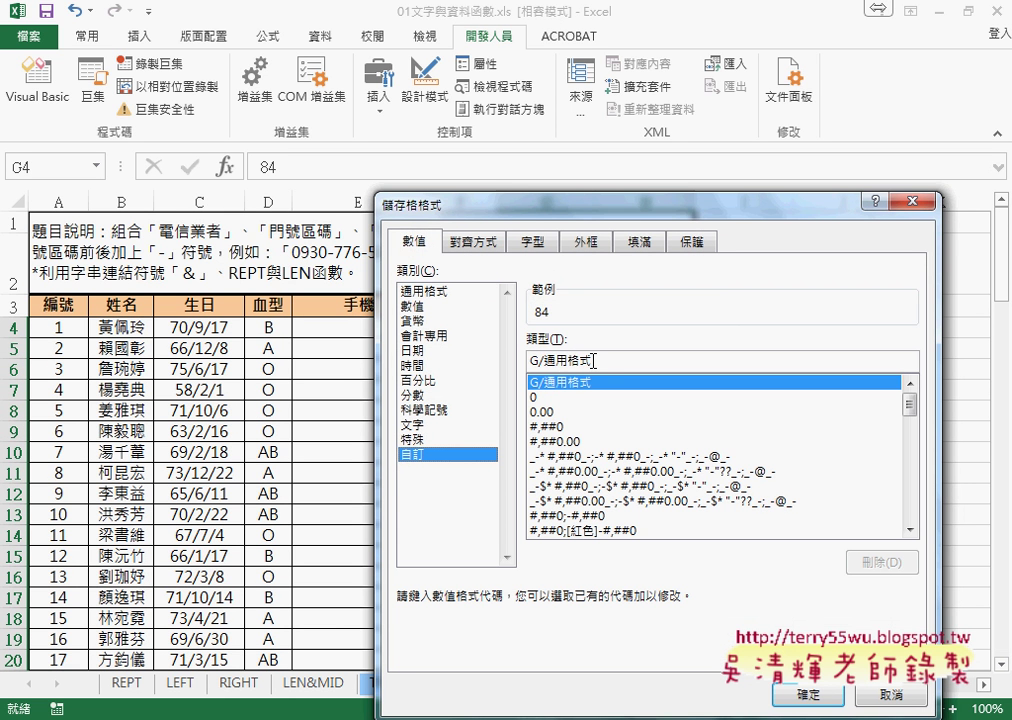
type("00")
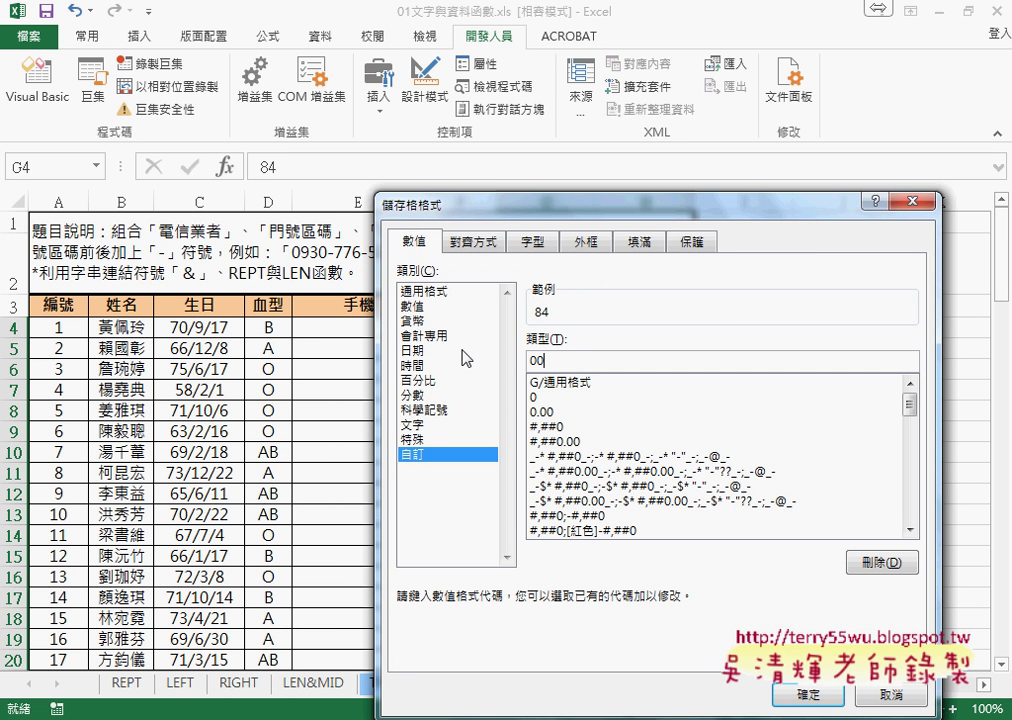
type("0")
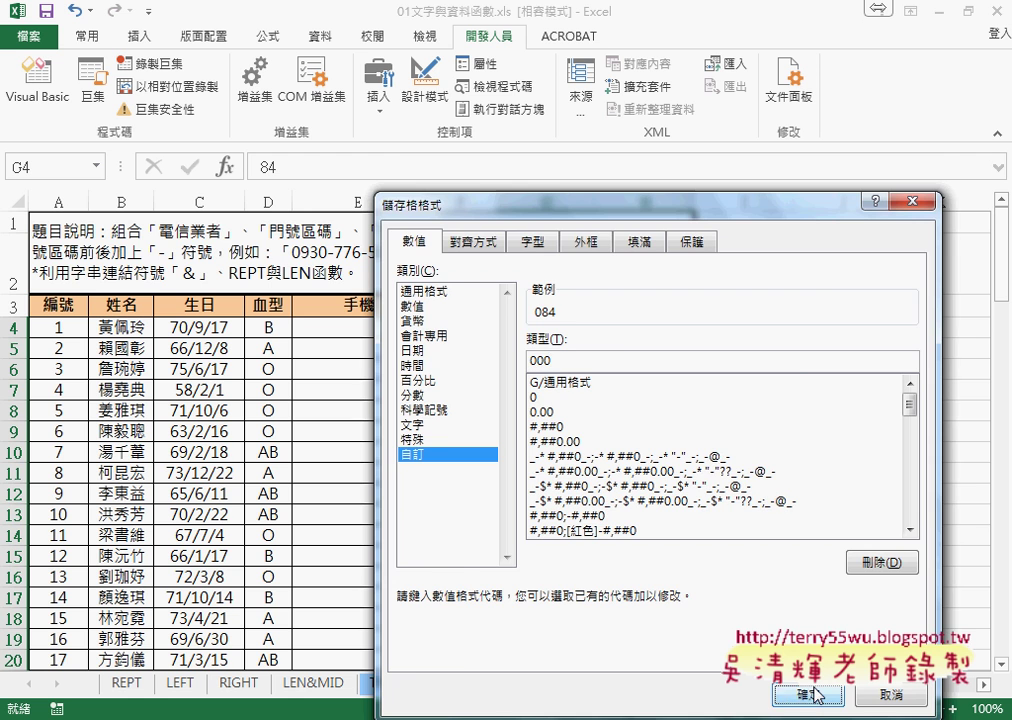
left_click(809, 693)
scroll(610, 413, "down", 4)
scroll(610, 407, "down", 2)
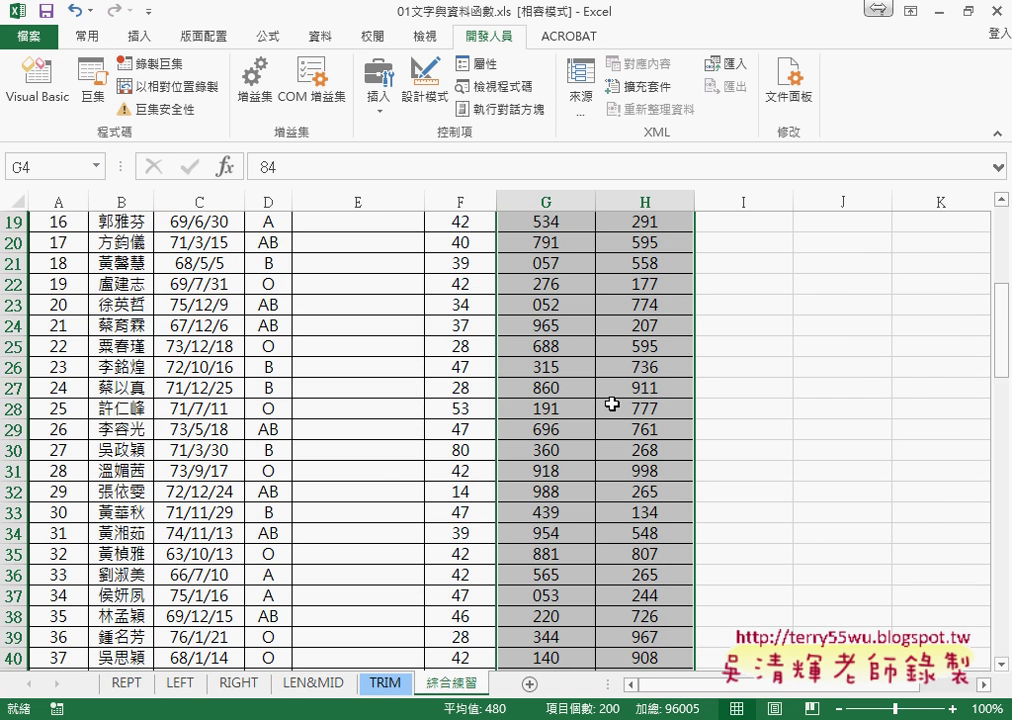
scroll(673, 404, "down", 2)
scroll(612, 403, "up", 2)
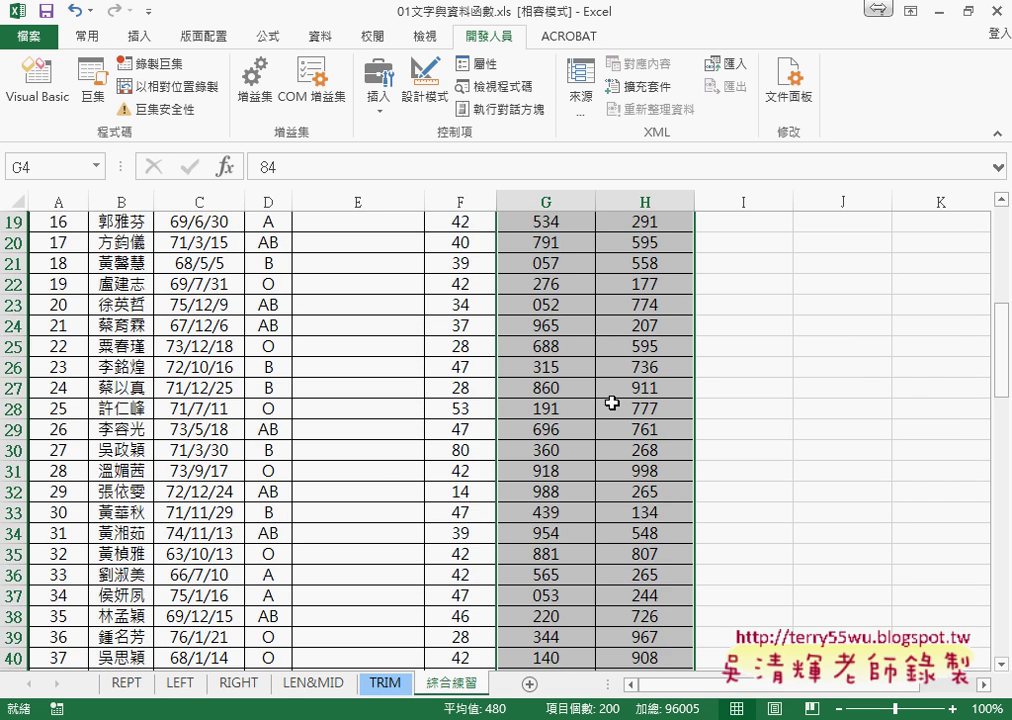
scroll(612, 403, "up", 6)
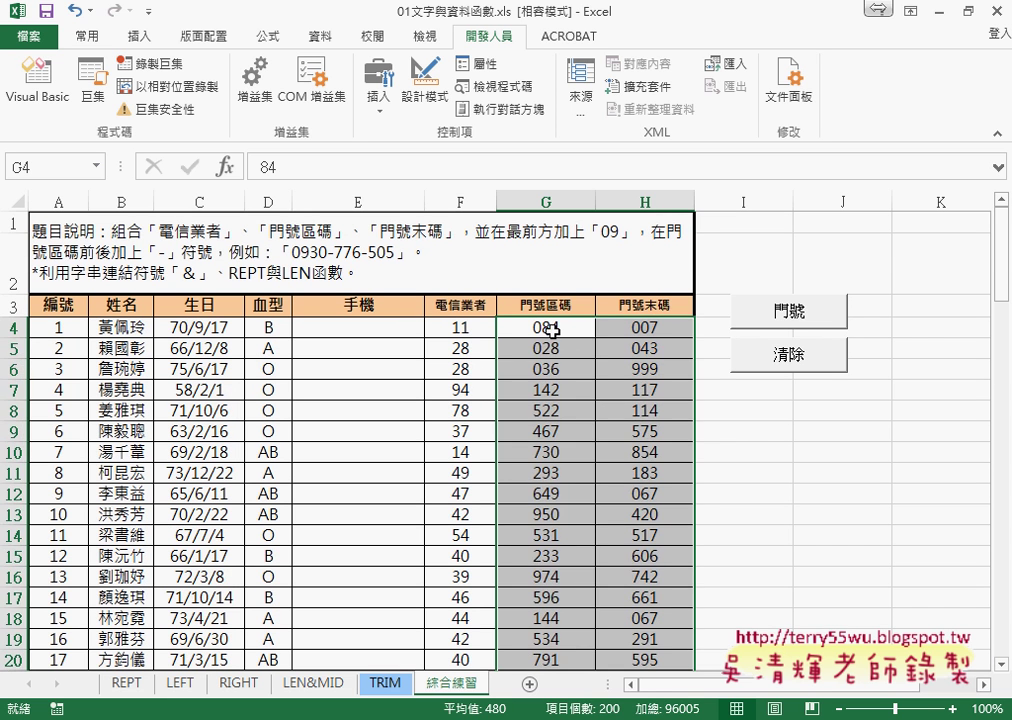
left_click(551, 327)
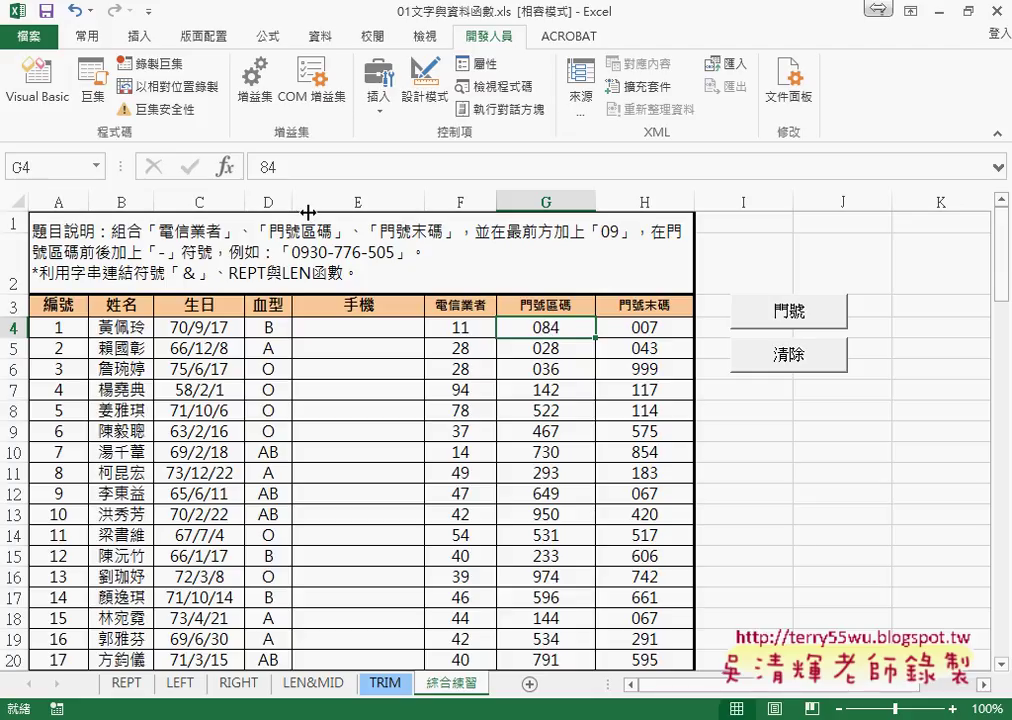
left_click(255, 167)
double_click(252, 163)
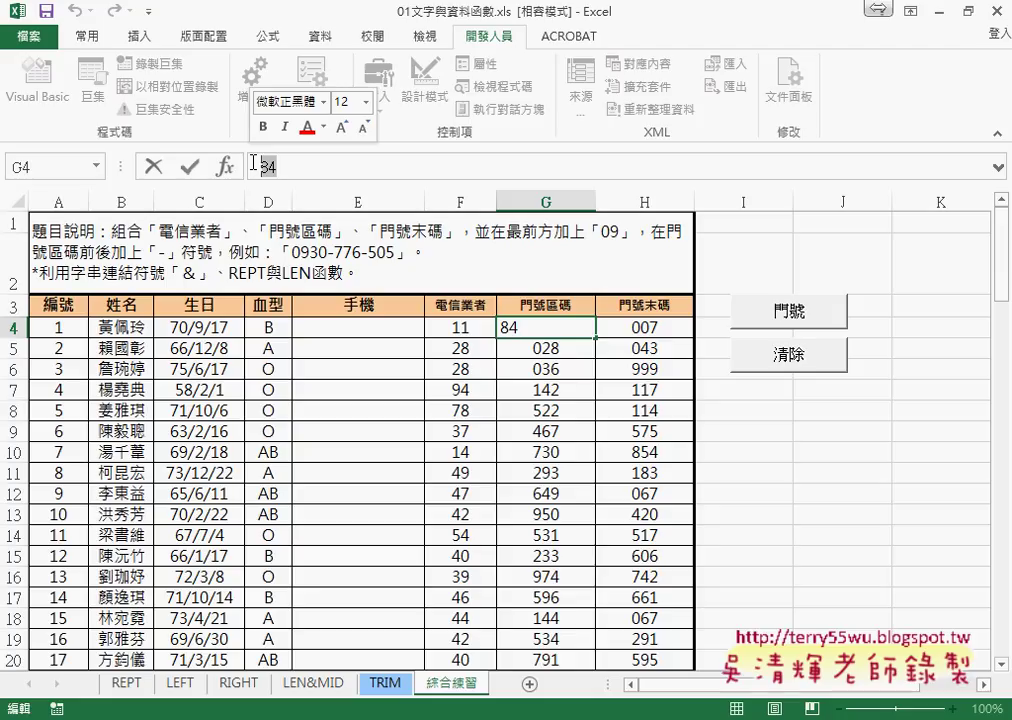
key("Escape")
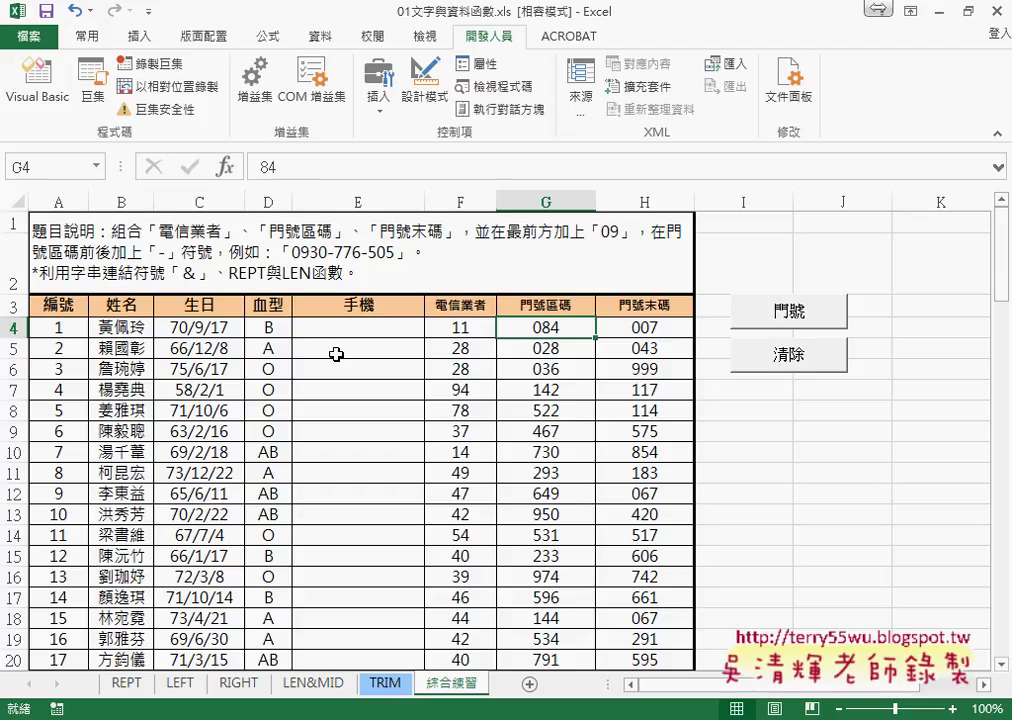
Step: Begin E4's formula as ="09"&F4&"-"& and bring up the Insert Function dialog
left_click(357, 326)
left_click(328, 168)
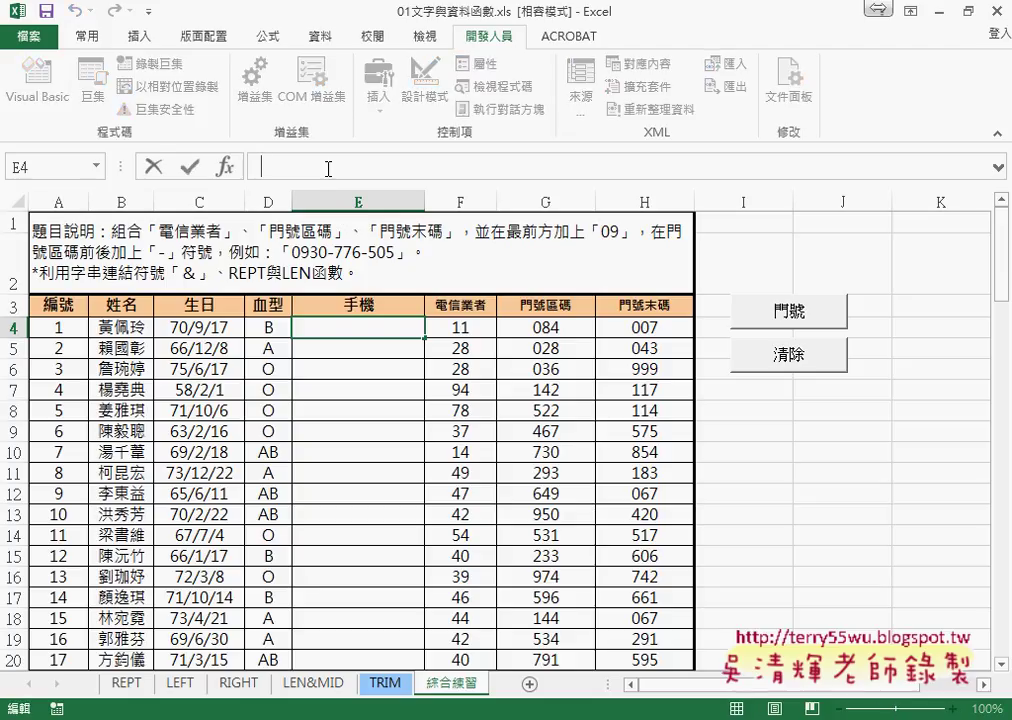
type("=")
type("\"09\"")
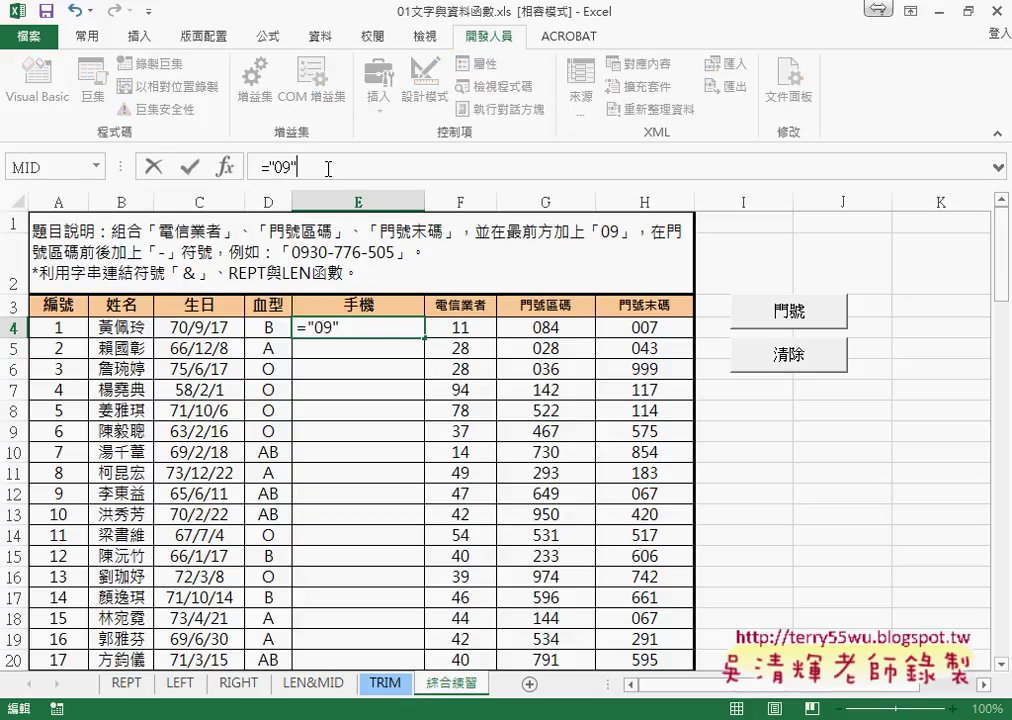
type("&")
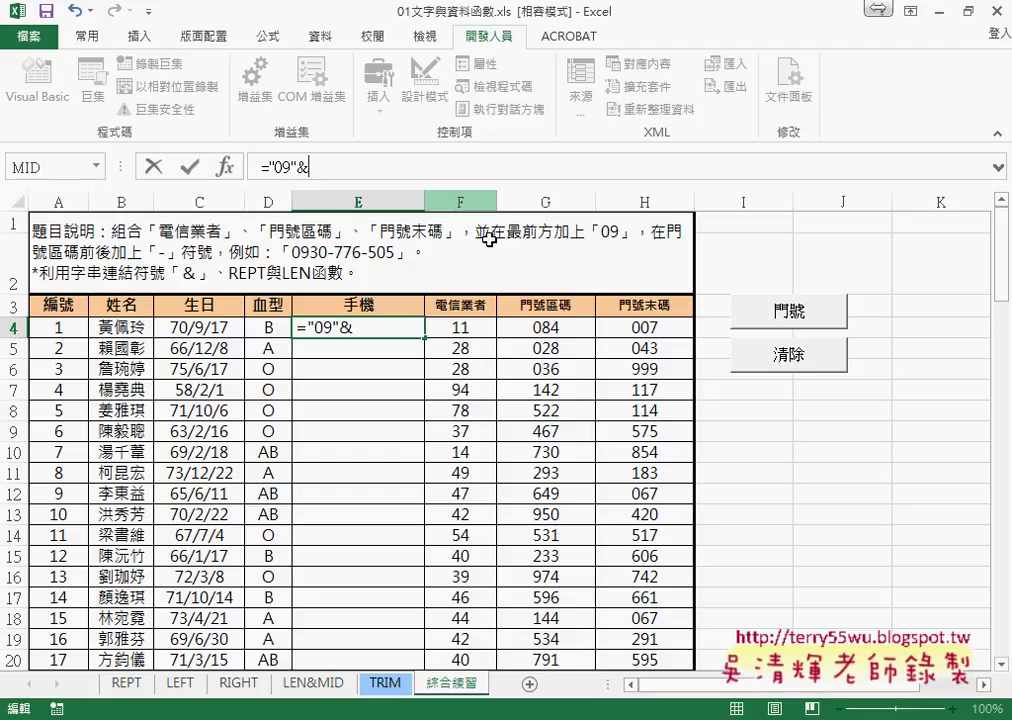
left_click(487, 327)
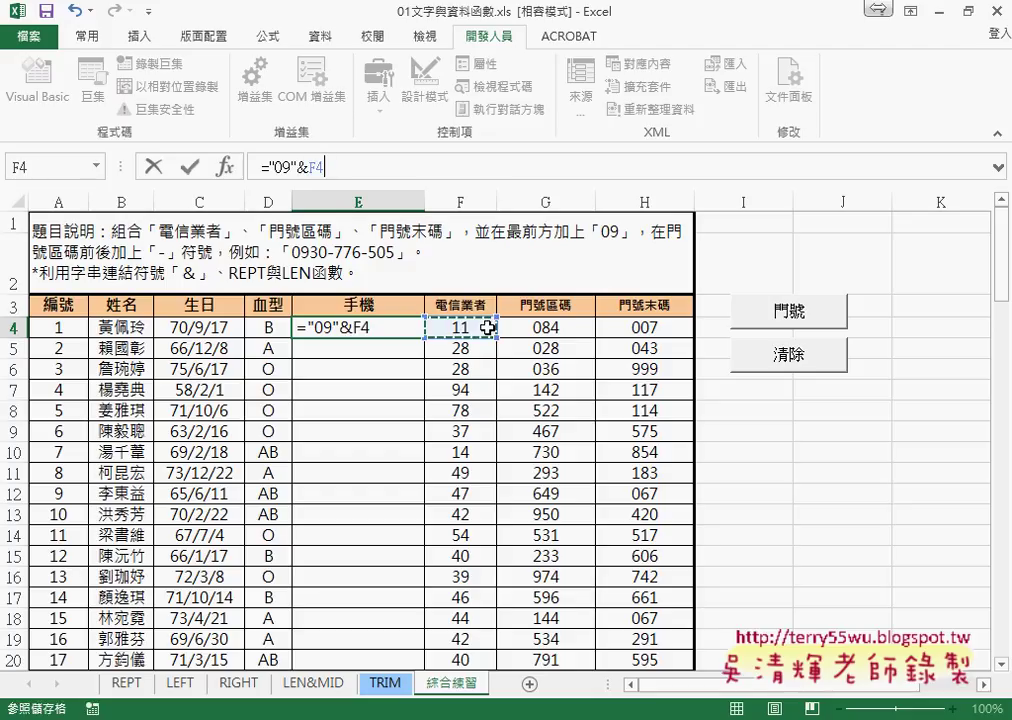
type("&\"-")
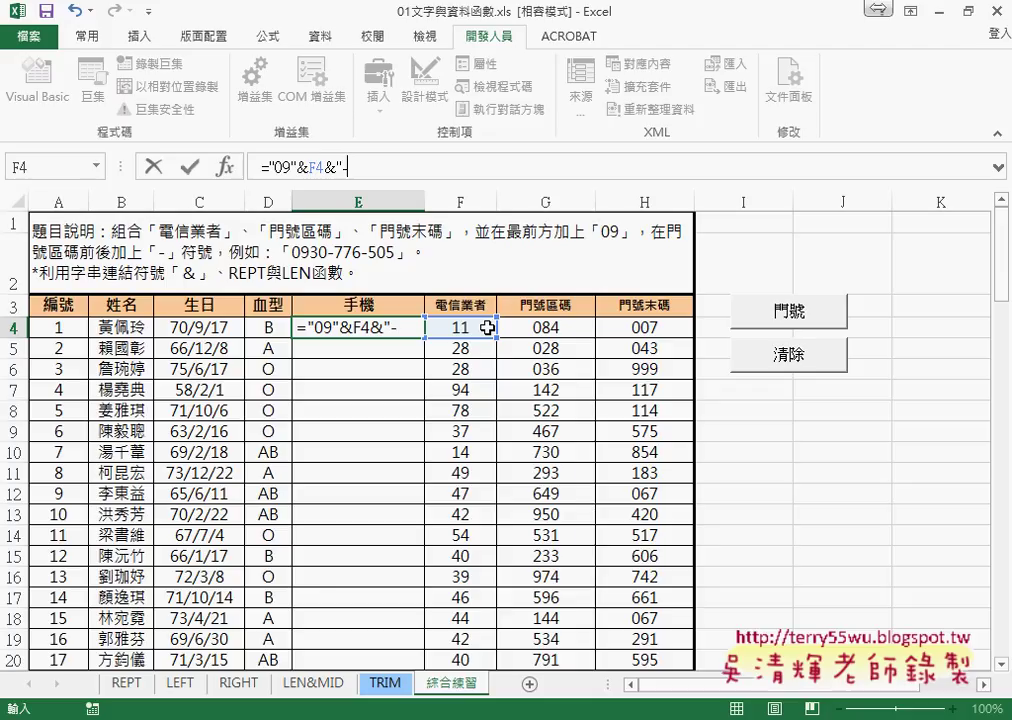
type("\"&")
left_click(97, 166)
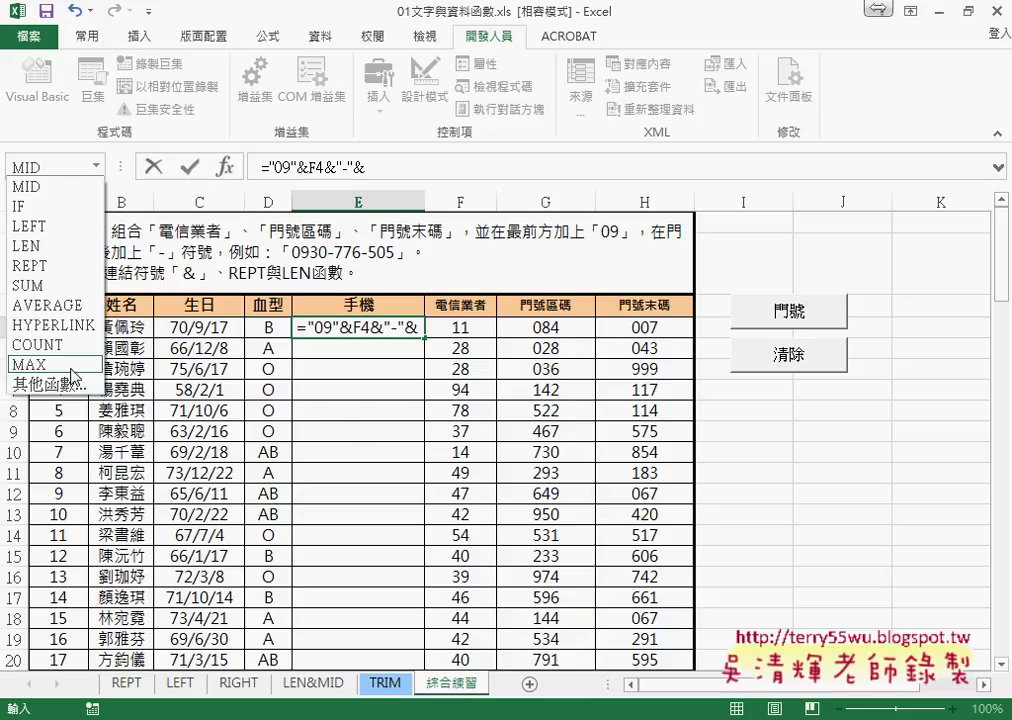
left_click(54, 384)
Step: Pick the TEXT function from the 文字 category to add it to E4's formula
left_click(684, 407)
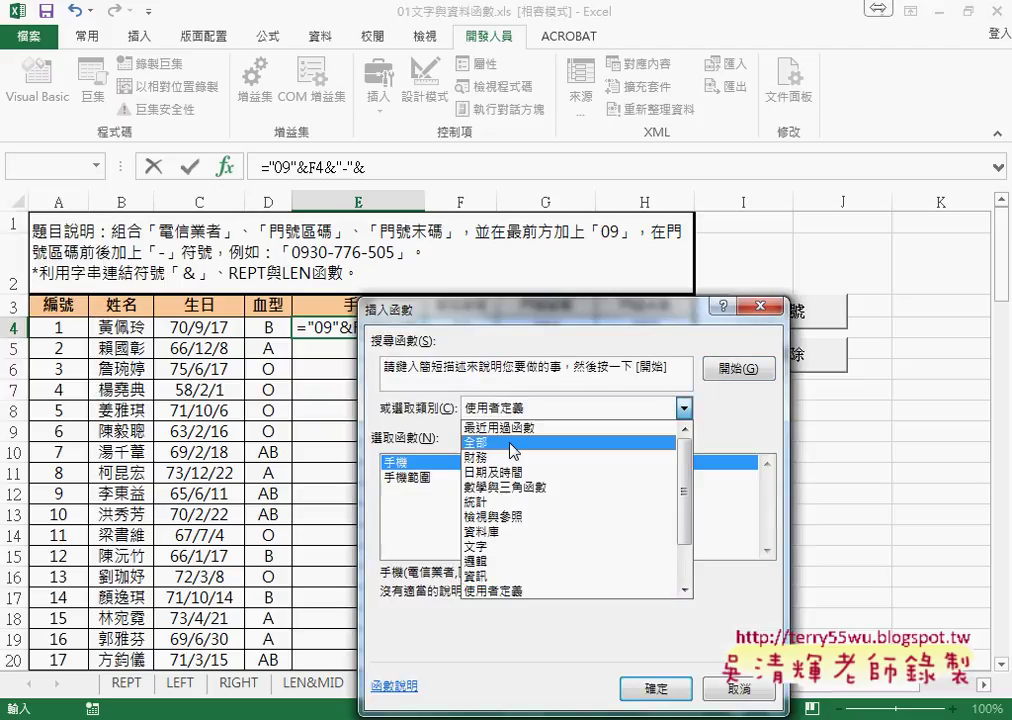
left_click(517, 546)
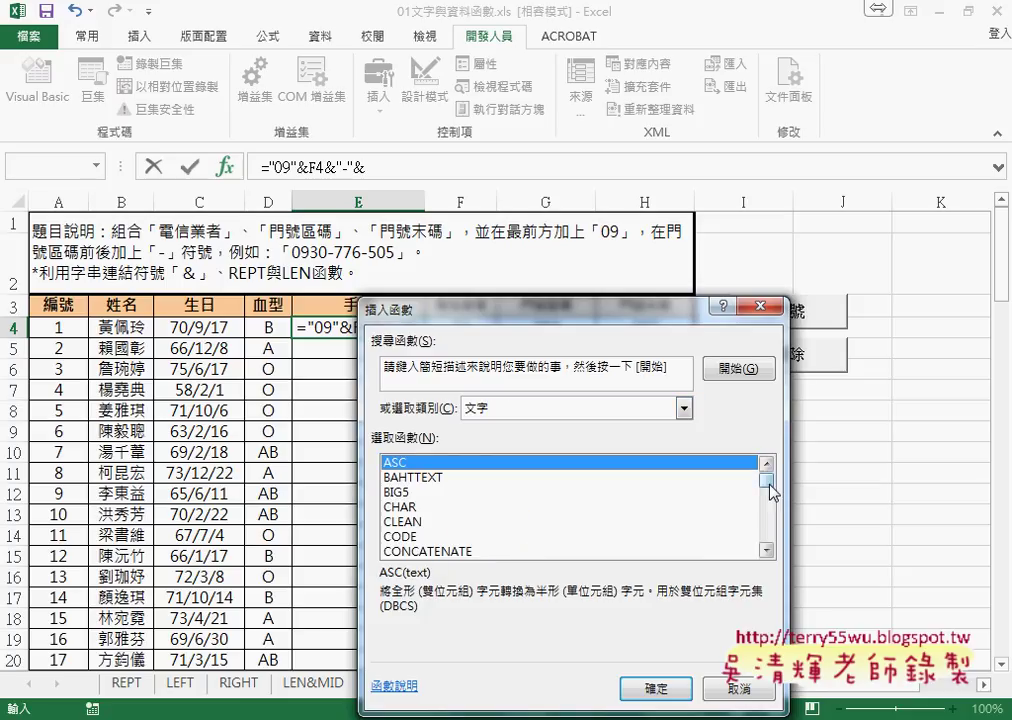
left_click_drag(769, 490, 772, 542)
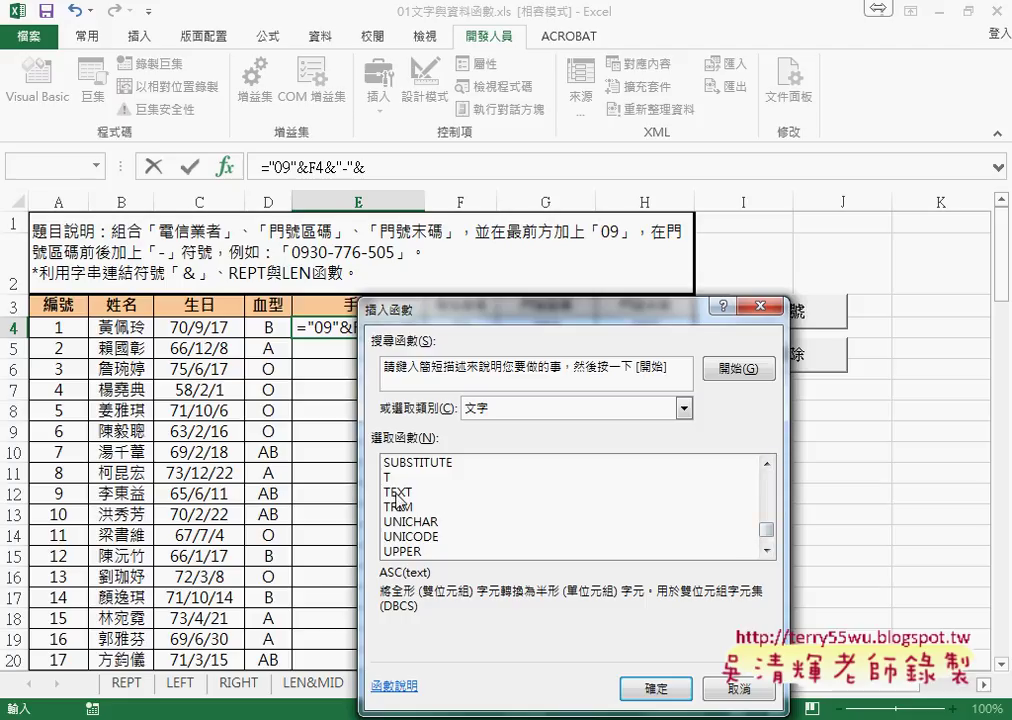
left_click(516, 494)
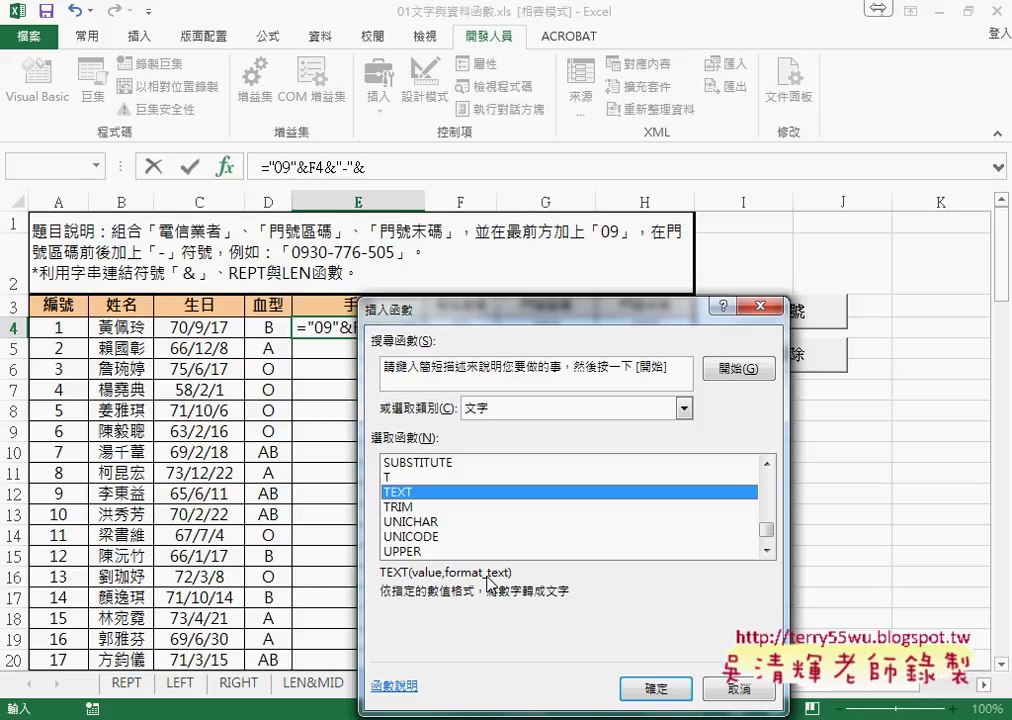
left_click(658, 689)
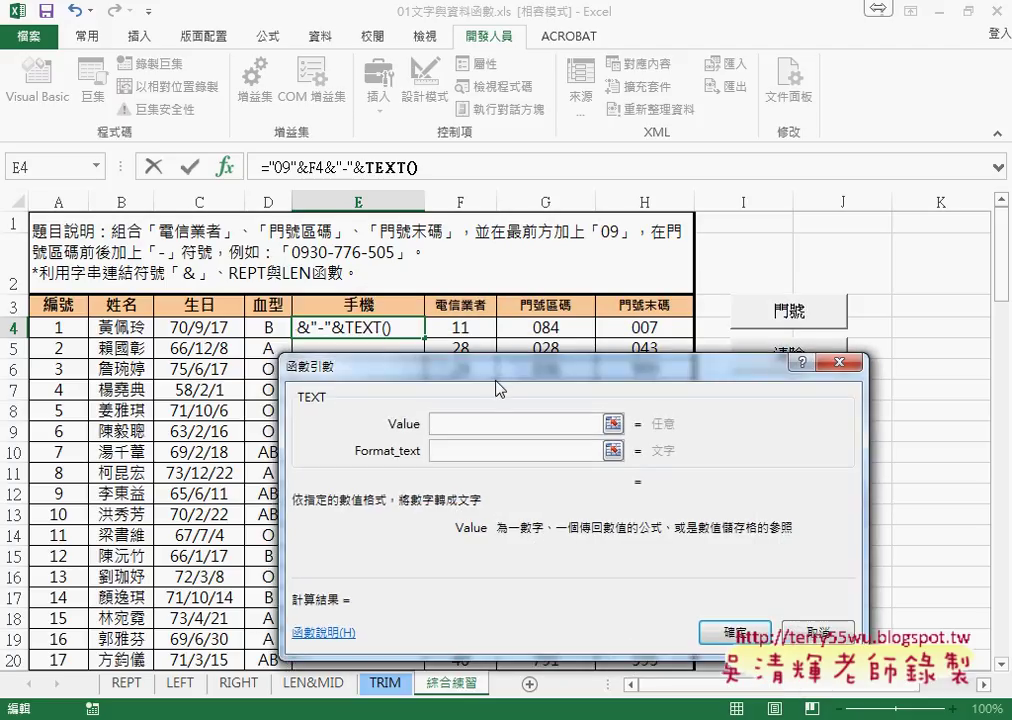
Step: Set TEXT's Value to G4 and Format_text to "000" so E4 shows 0911-084
left_click(550, 327)
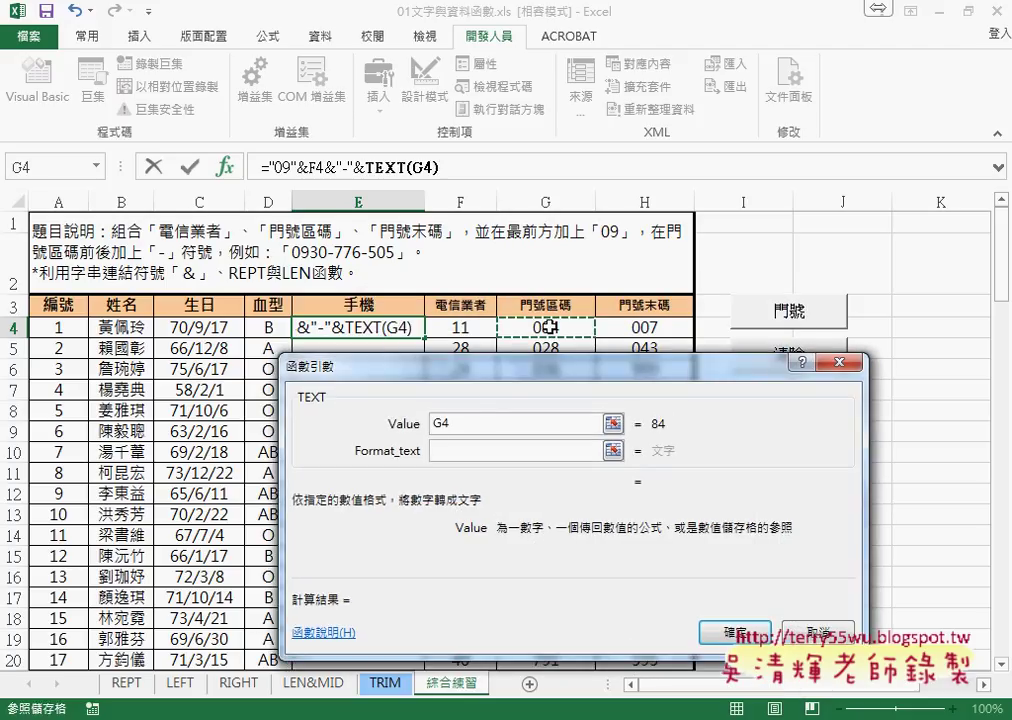
left_click(471, 451)
type("0")
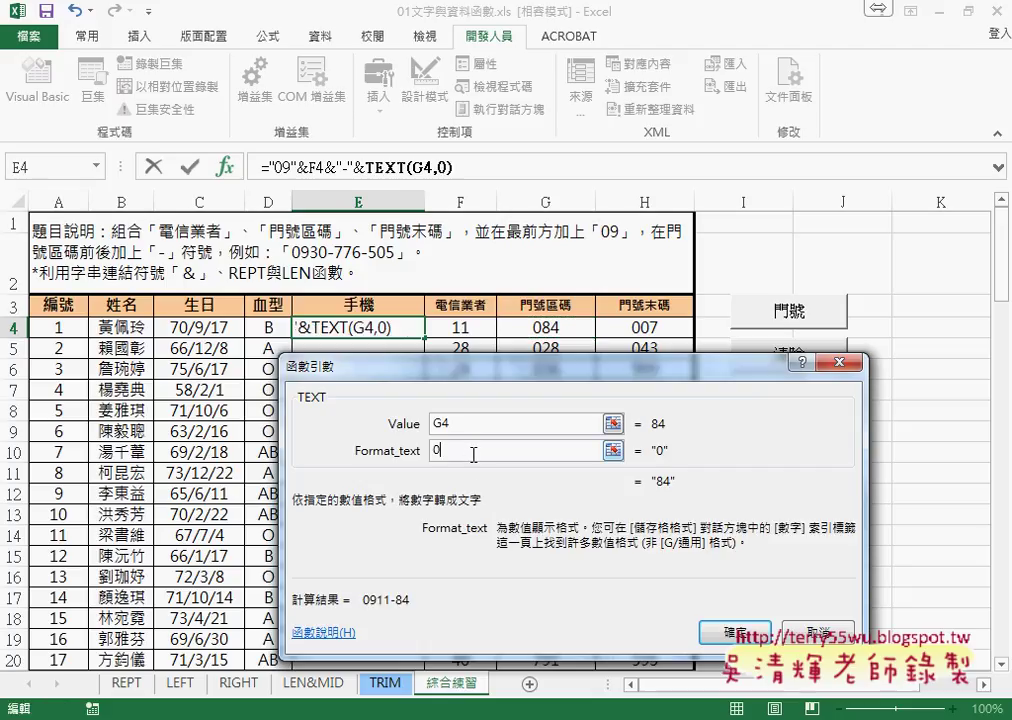
type("00")
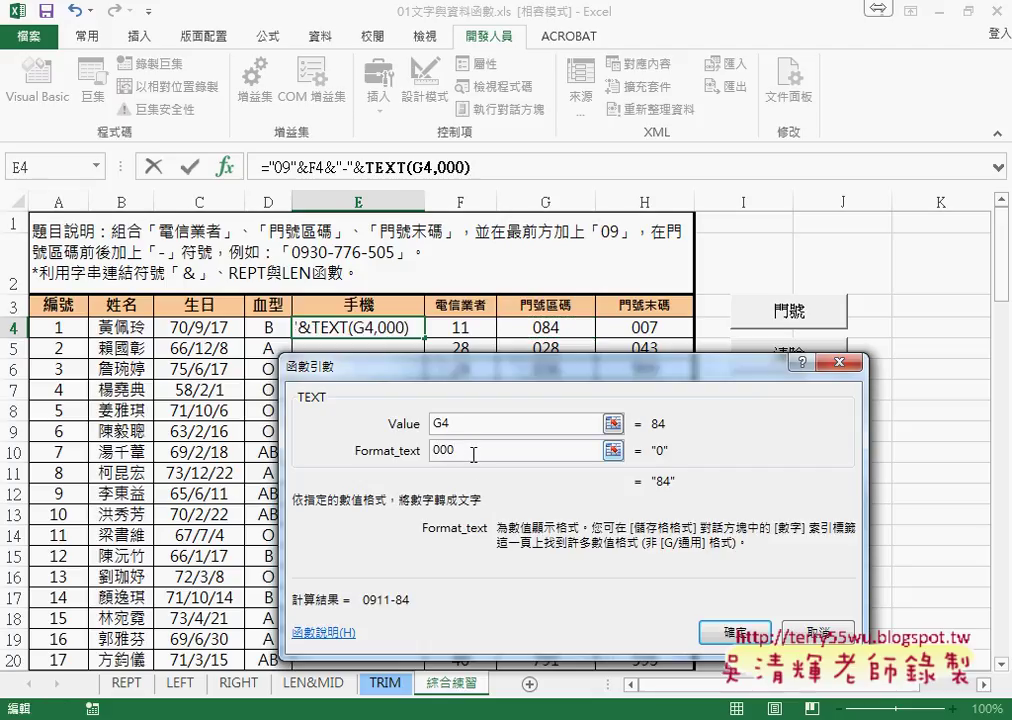
key("Left")
key("Left")
key("Left")
type("\"")
key("End")
type("\"")
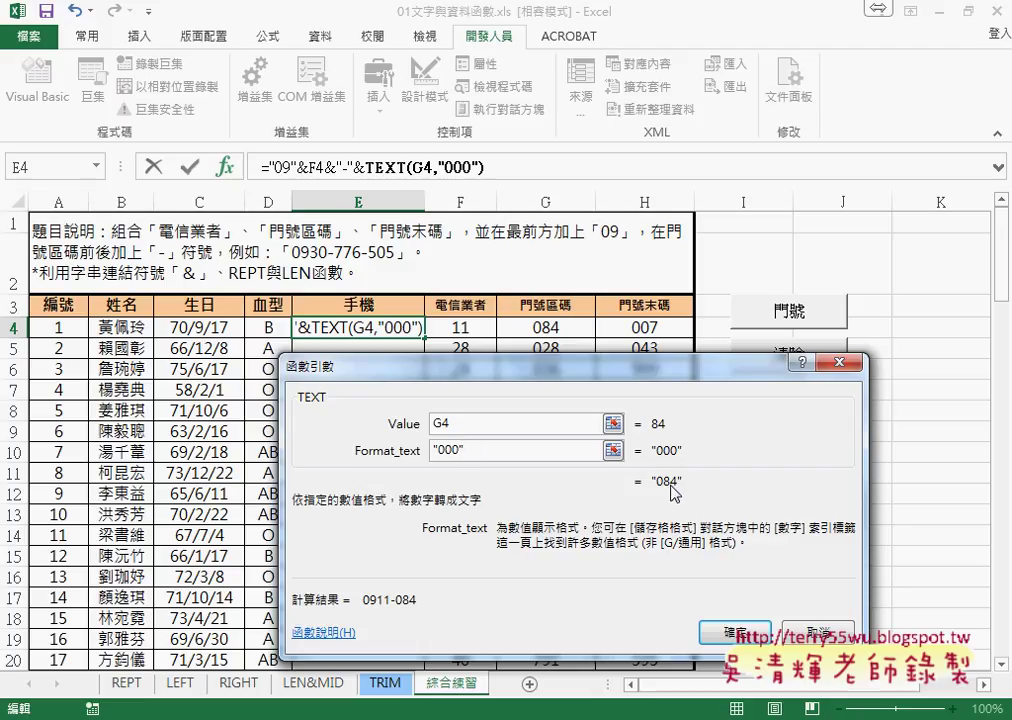
left_click(764, 633)
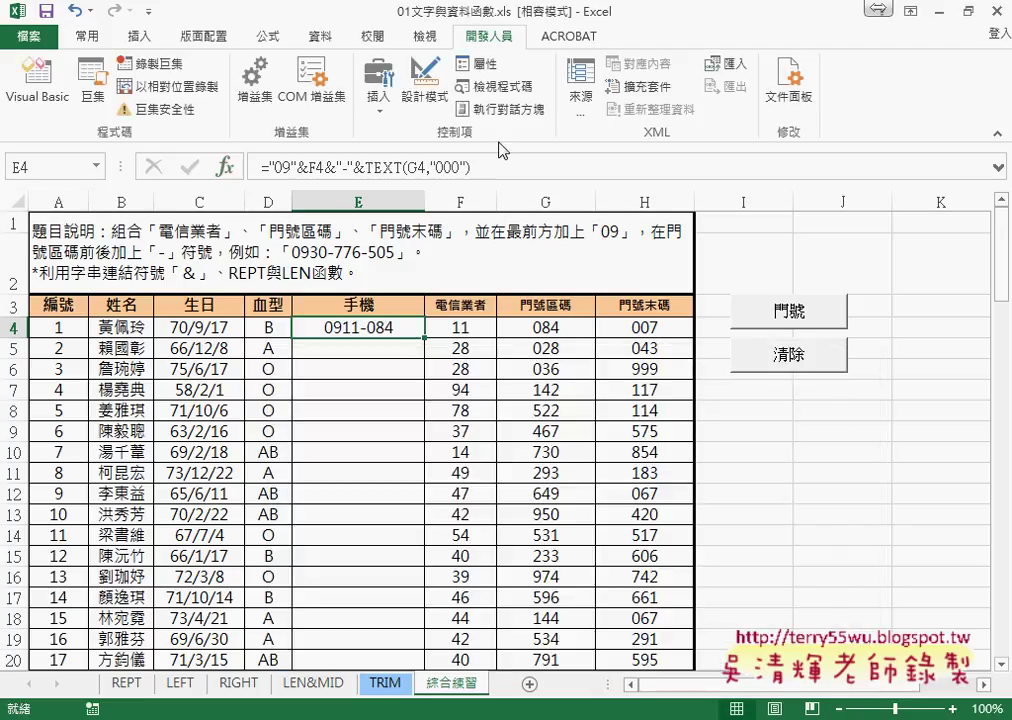
left_click_drag(470, 168, 327, 170)
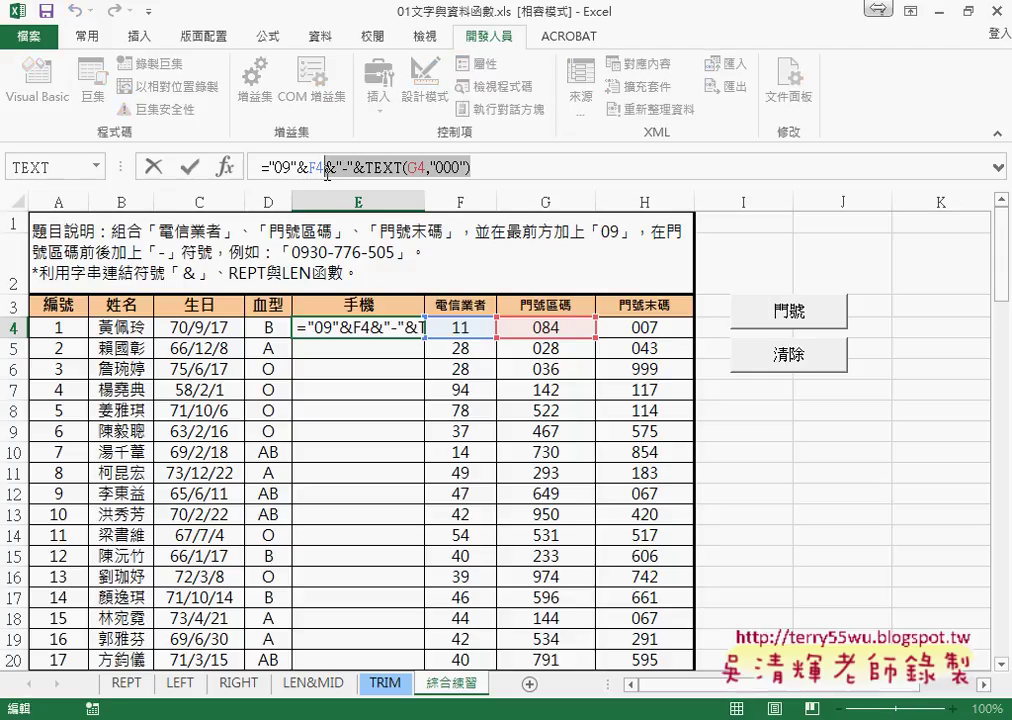
key("ctrl+c")
left_click(497, 178)
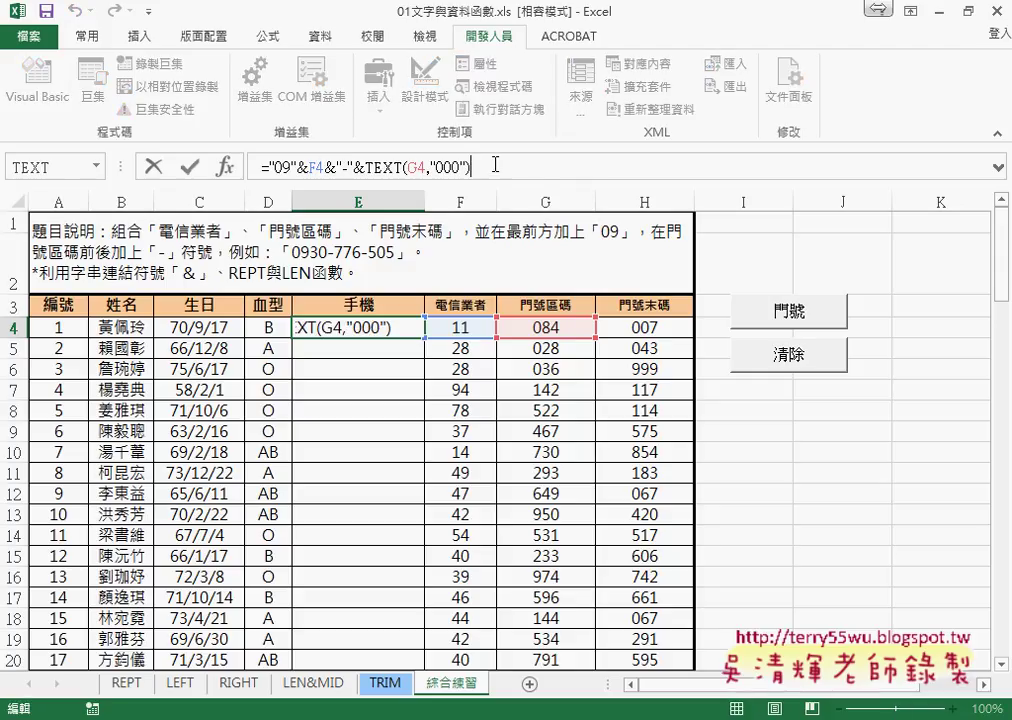
key("ctrl+v")
double_click(452, 167)
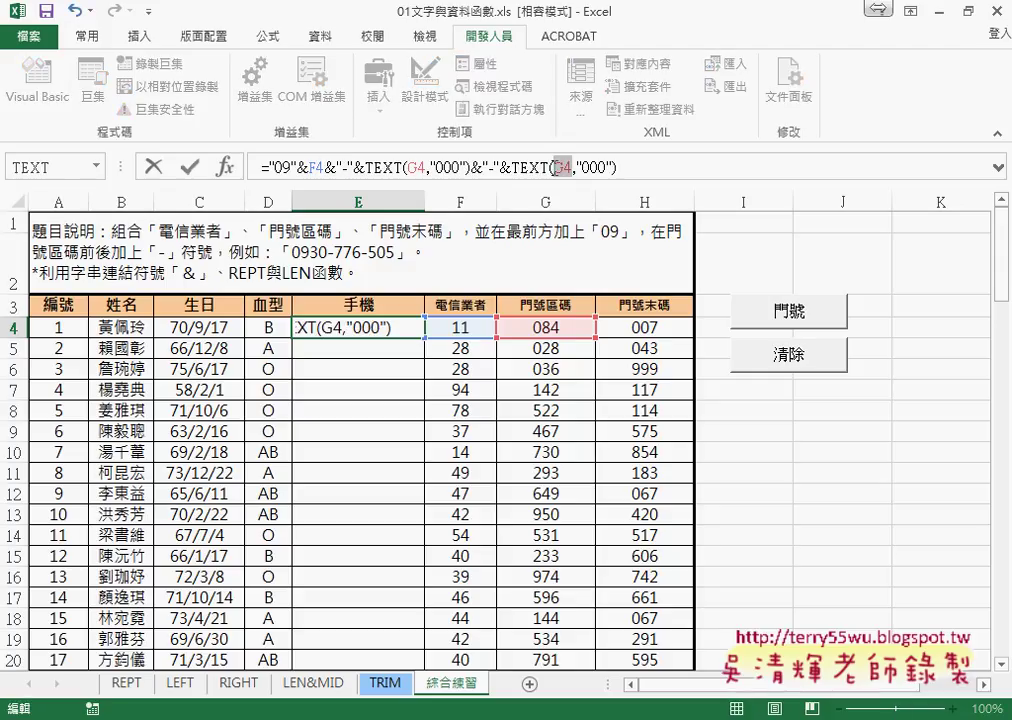
left_click(645, 327)
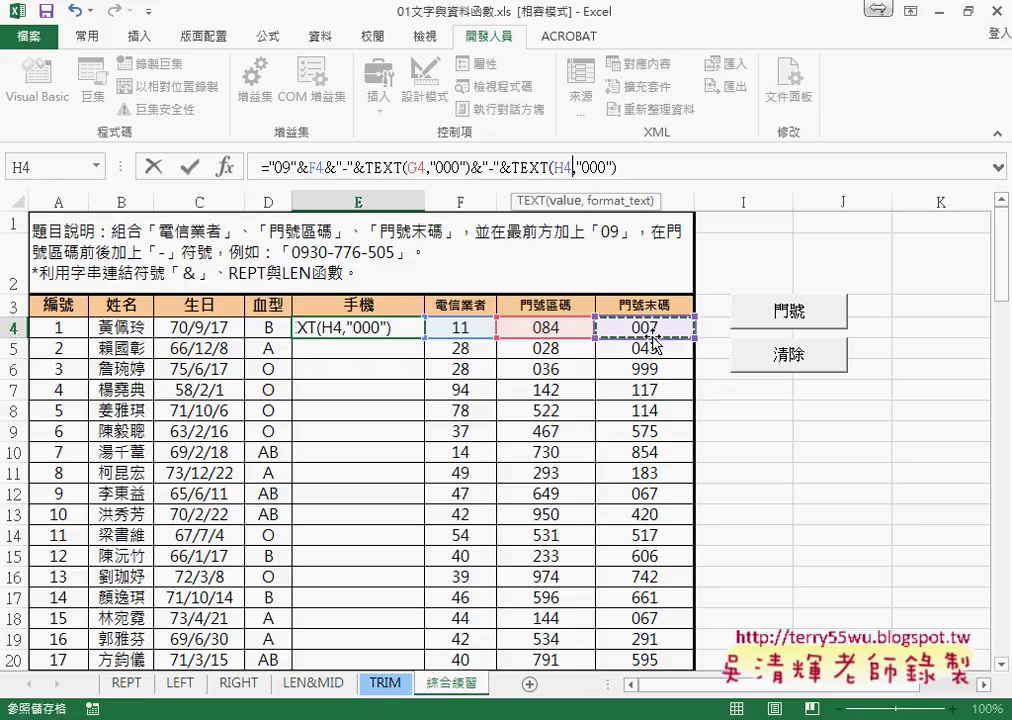
left_click(190, 170)
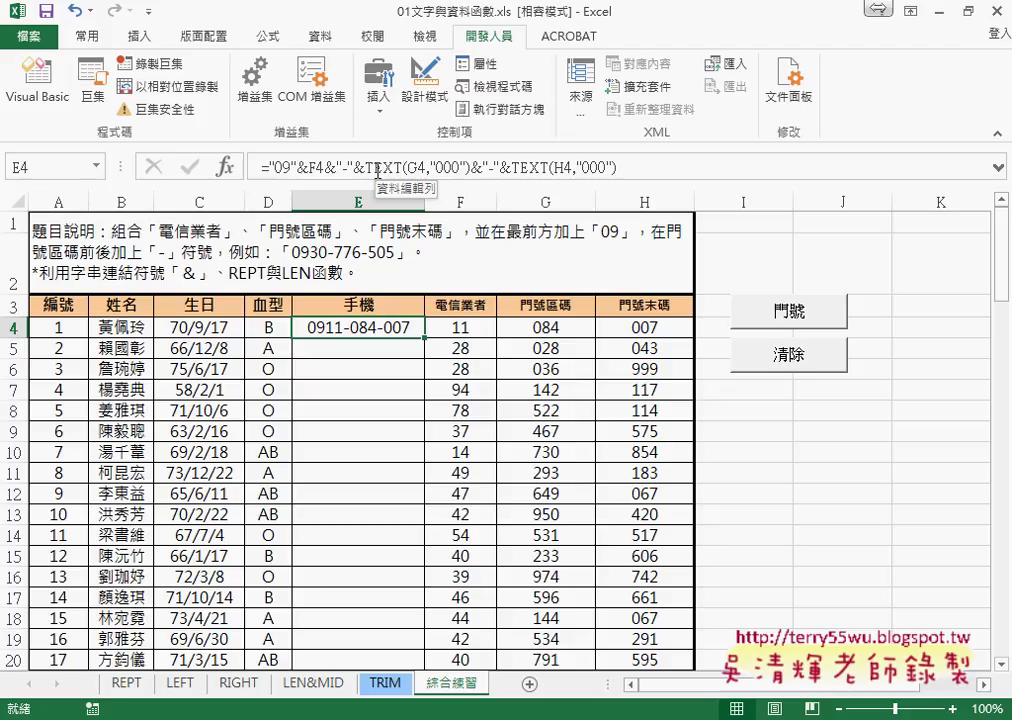
left_click_drag(262, 168, 747, 166)
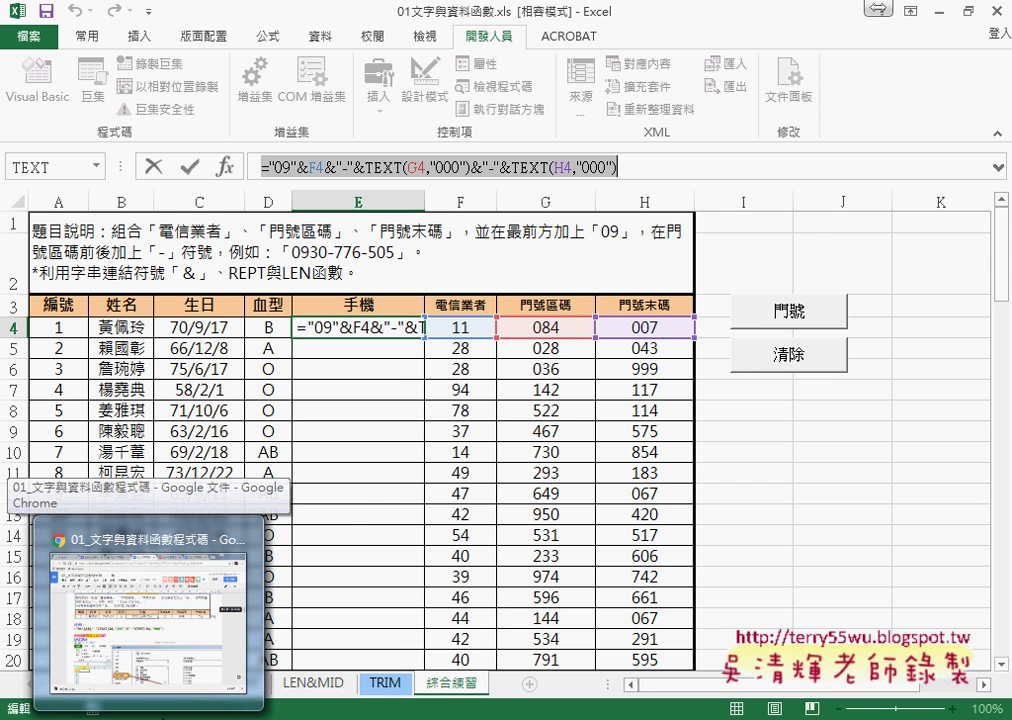
Step: In the Google Doc notes, highlight the REPT/LEN formula line and the 方法2 TEXT(G4,"000") line
left_click(140, 610)
scroll(401, 417, "up", 3)
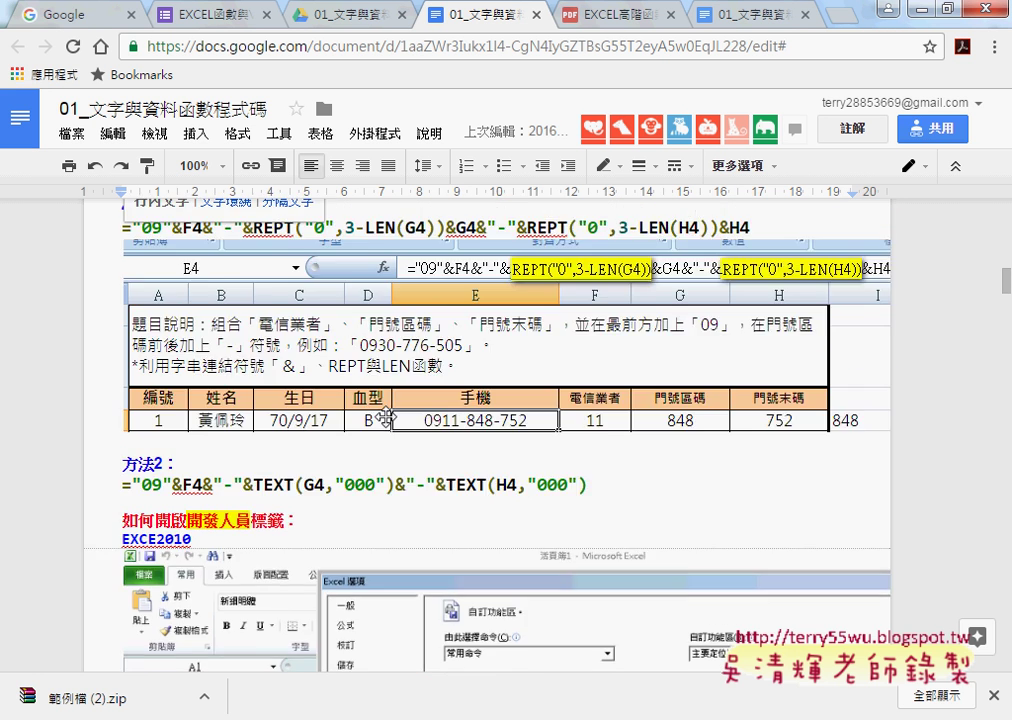
left_click_drag(124, 326, 727, 348)
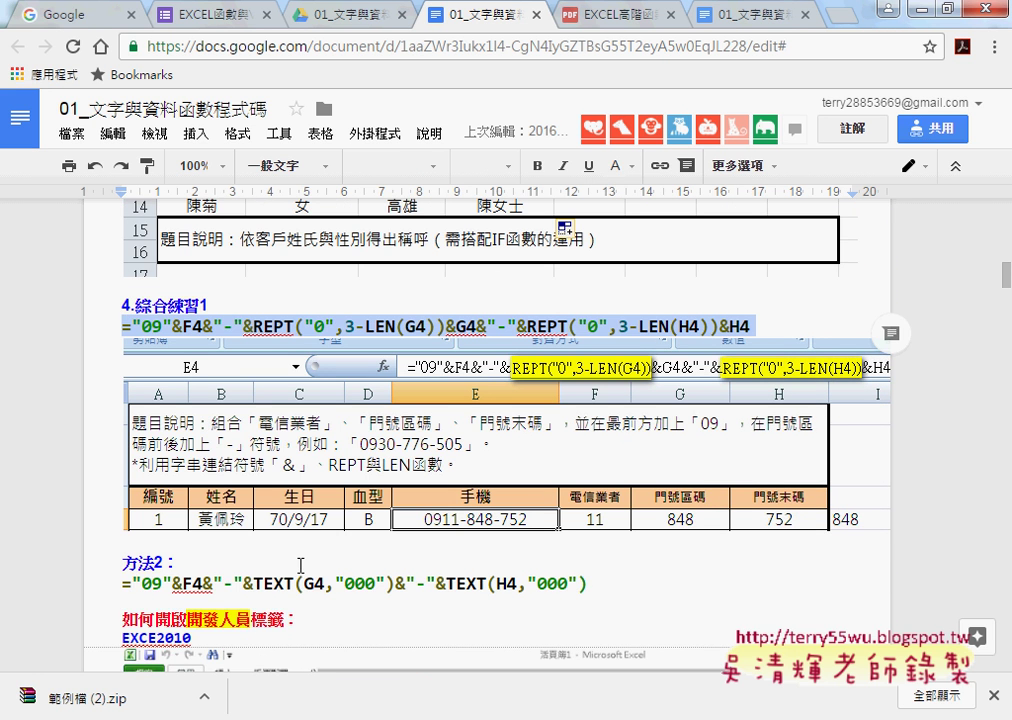
left_click_drag(123, 583, 606, 583)
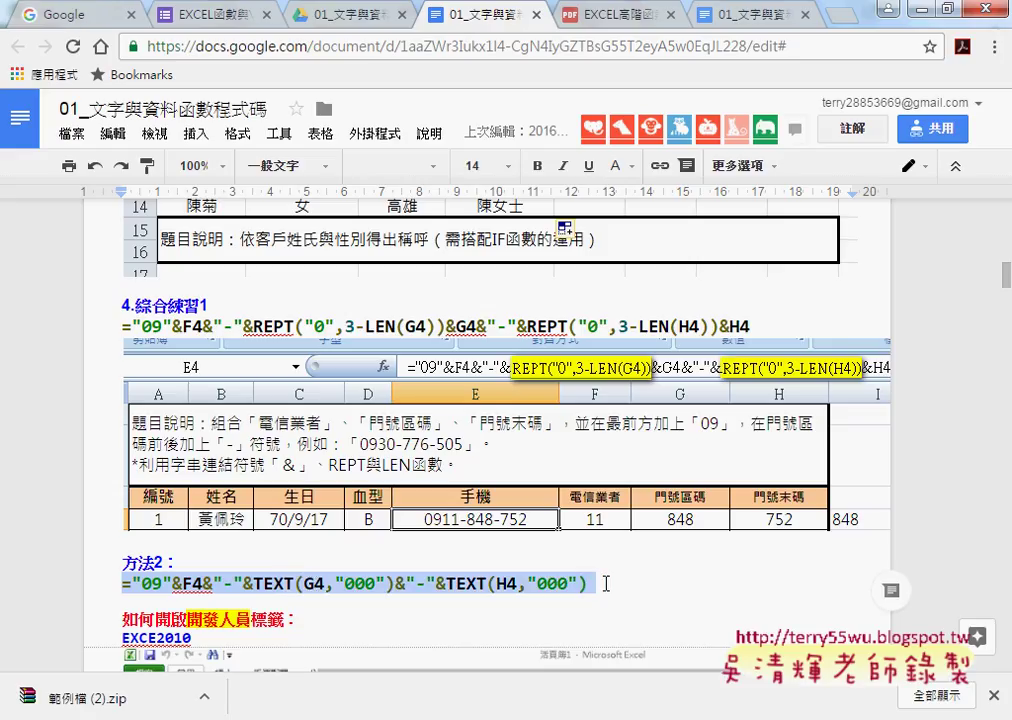